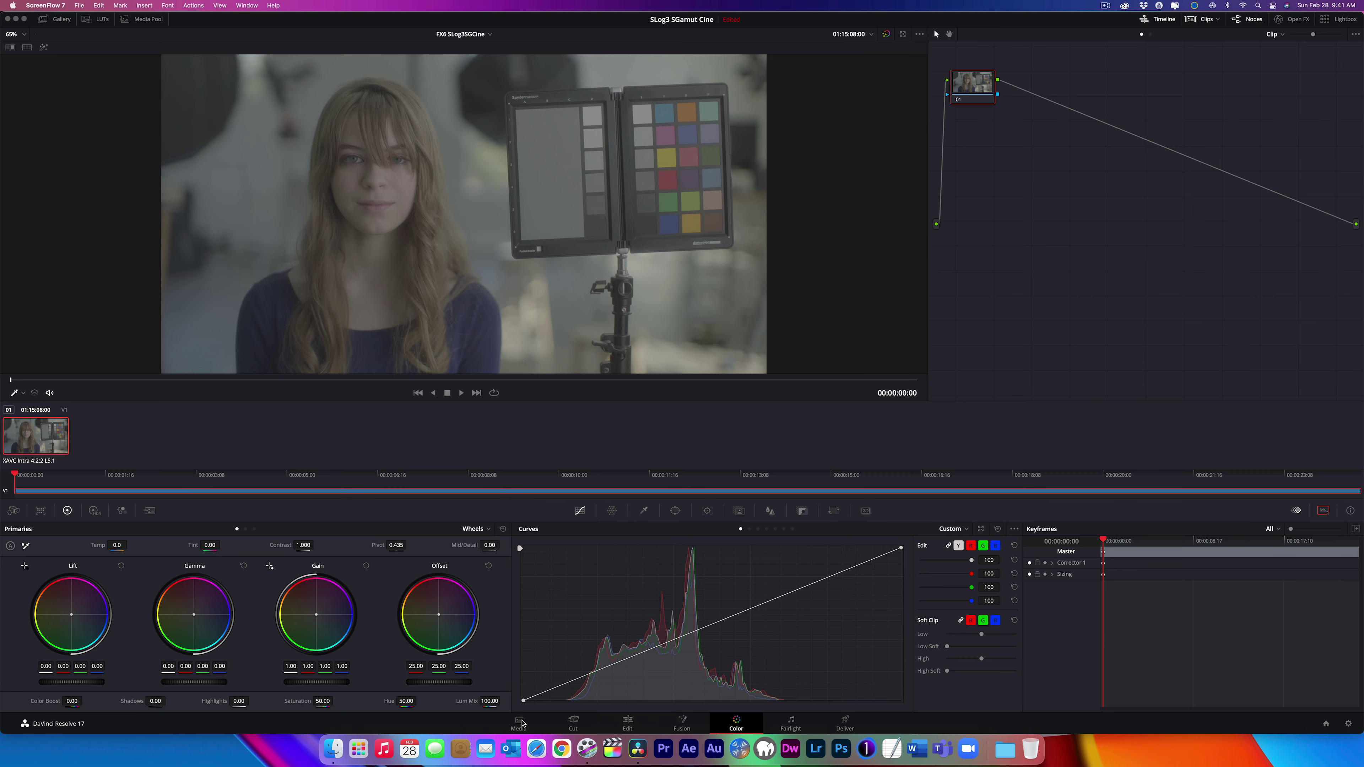
On the Edit page, place 150_0016.MXF after 150_0017, scrub it, and return to Color
left_click(623, 722)
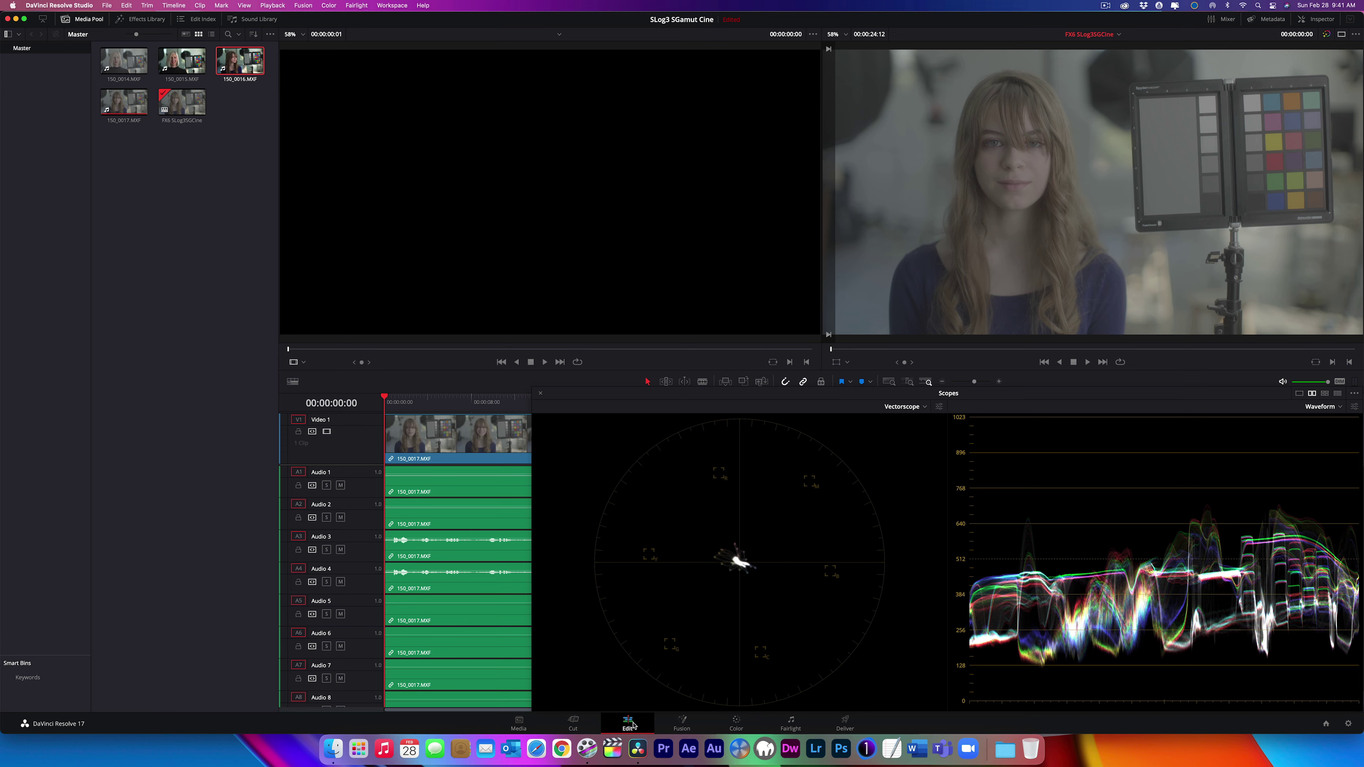
left_click(541, 395)
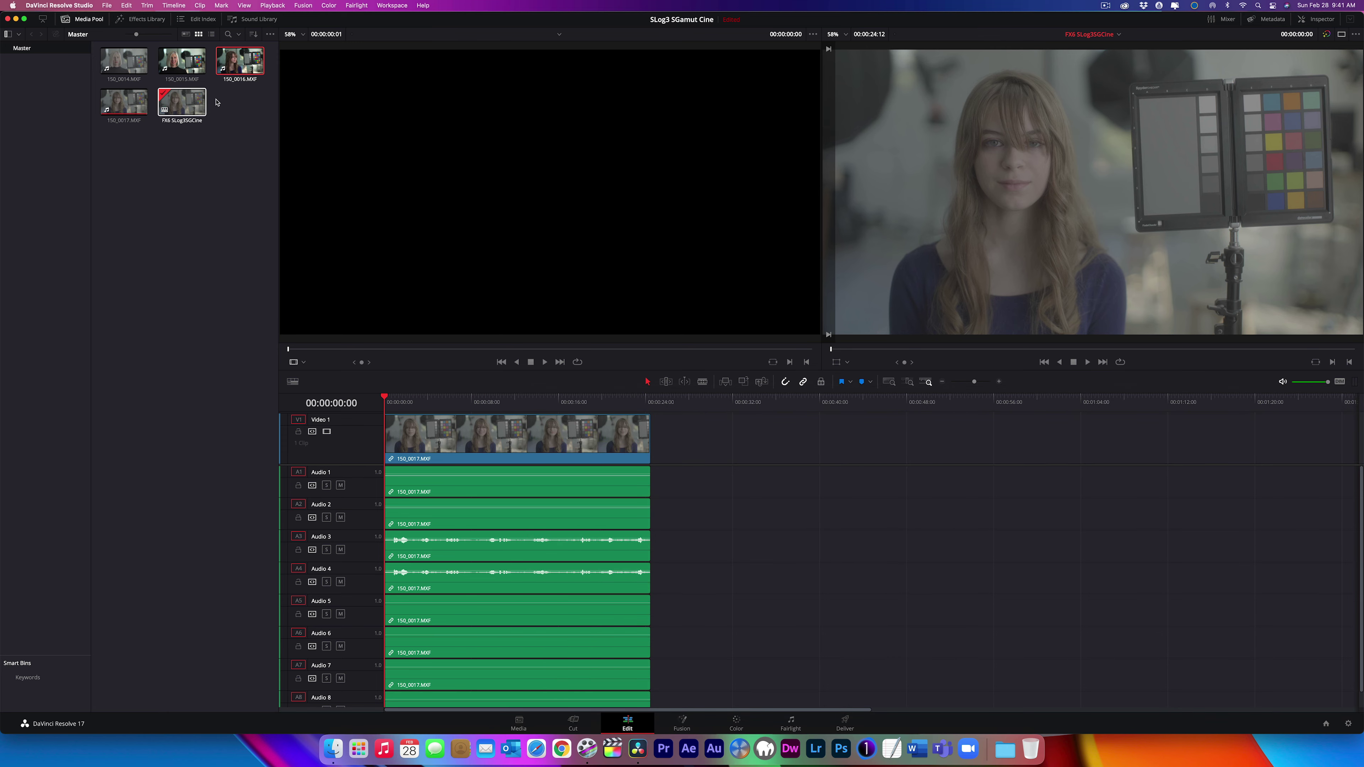
left_click_drag(240, 62, 653, 480)
left_click_drag(581, 401, 704, 398)
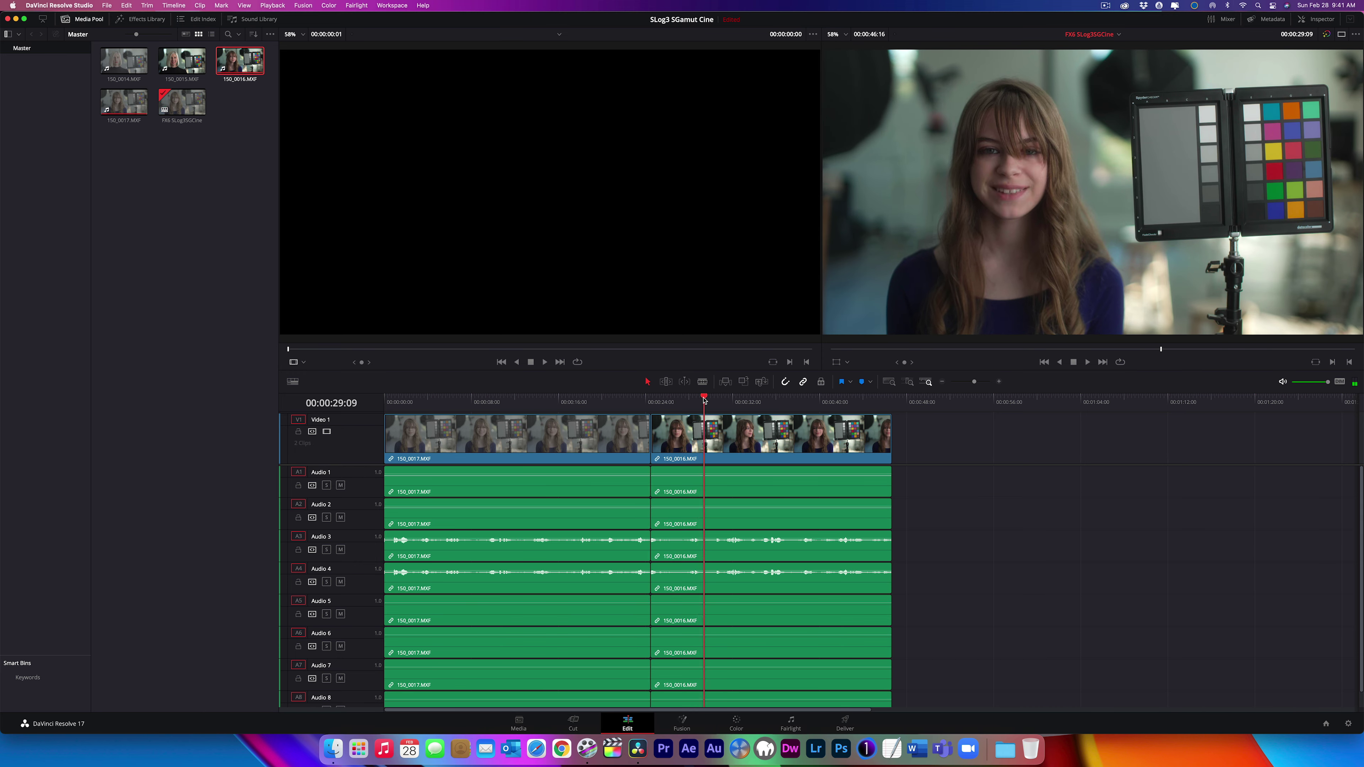
left_click(540, 402)
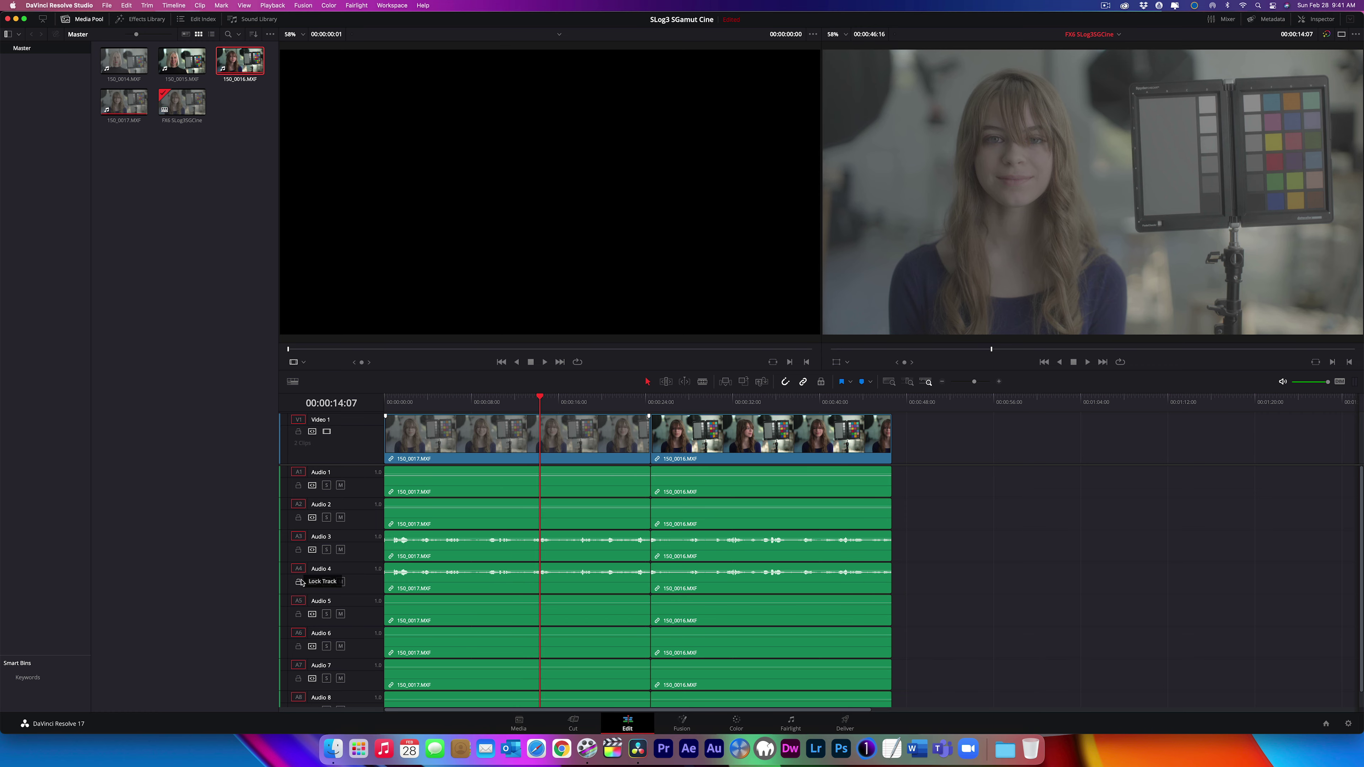
key("shift+6")
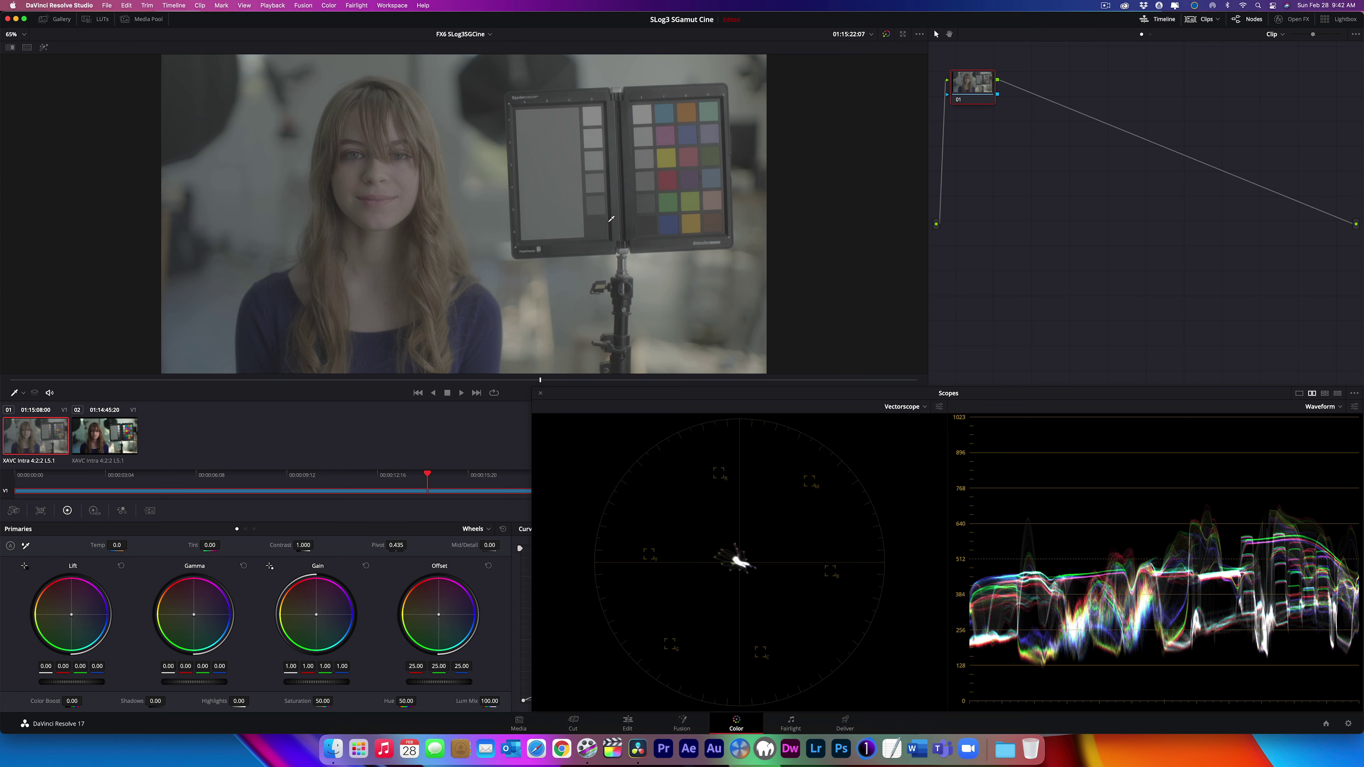
Select clip 02, the normal-contrast portrait with the colour checker, for grading
left_click(102, 442)
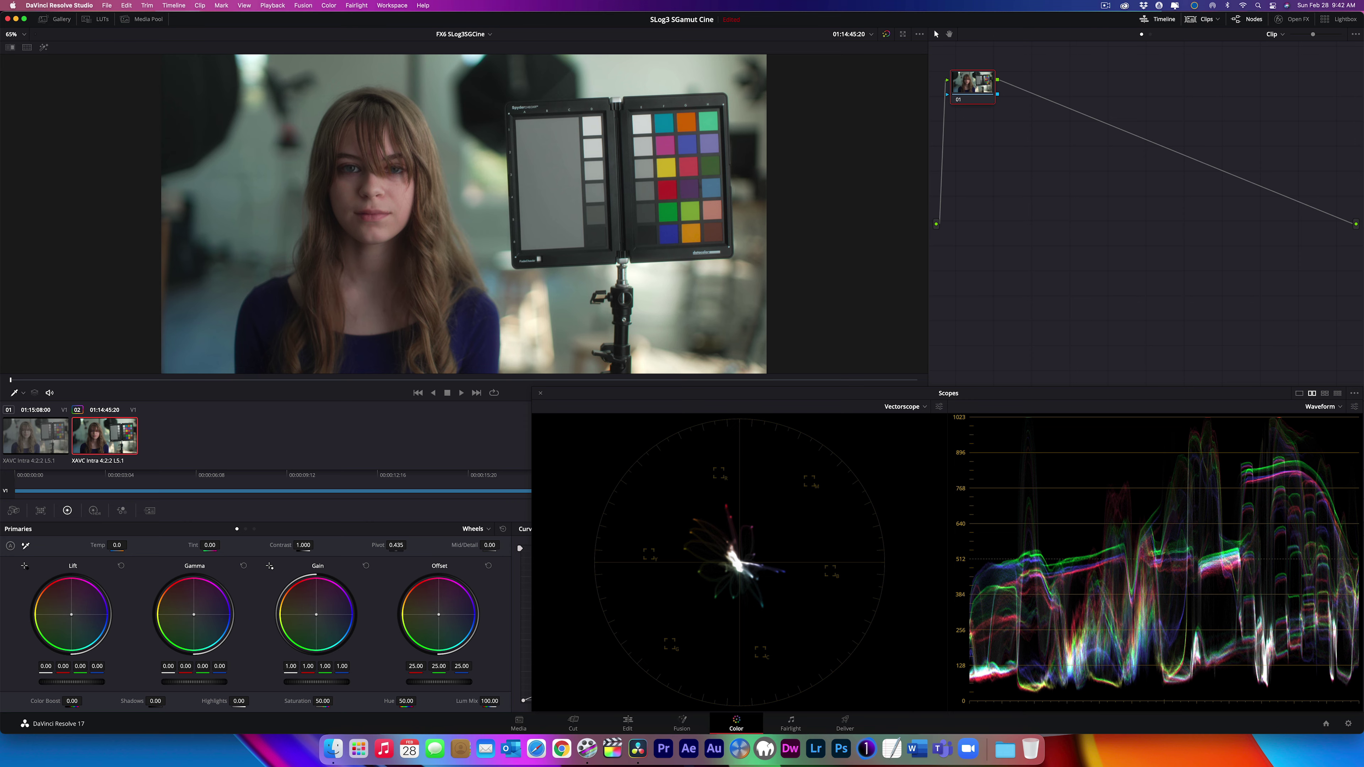
Drag clip 02's Gain master wheel down until all channels read 0.96
left_click_drag(316, 681, 302, 681)
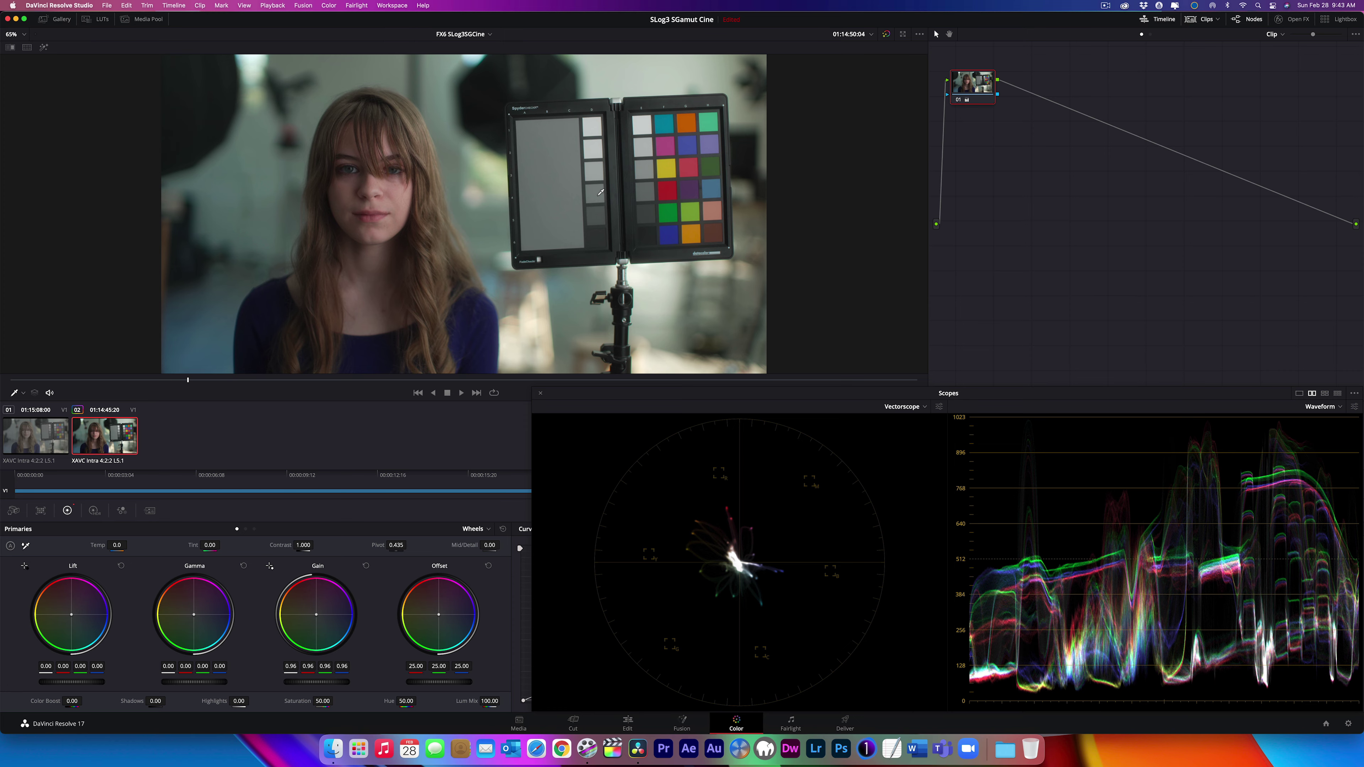
Select clip 01, the flat S-Log3 portrait, in the clip strip
left_click(32, 443)
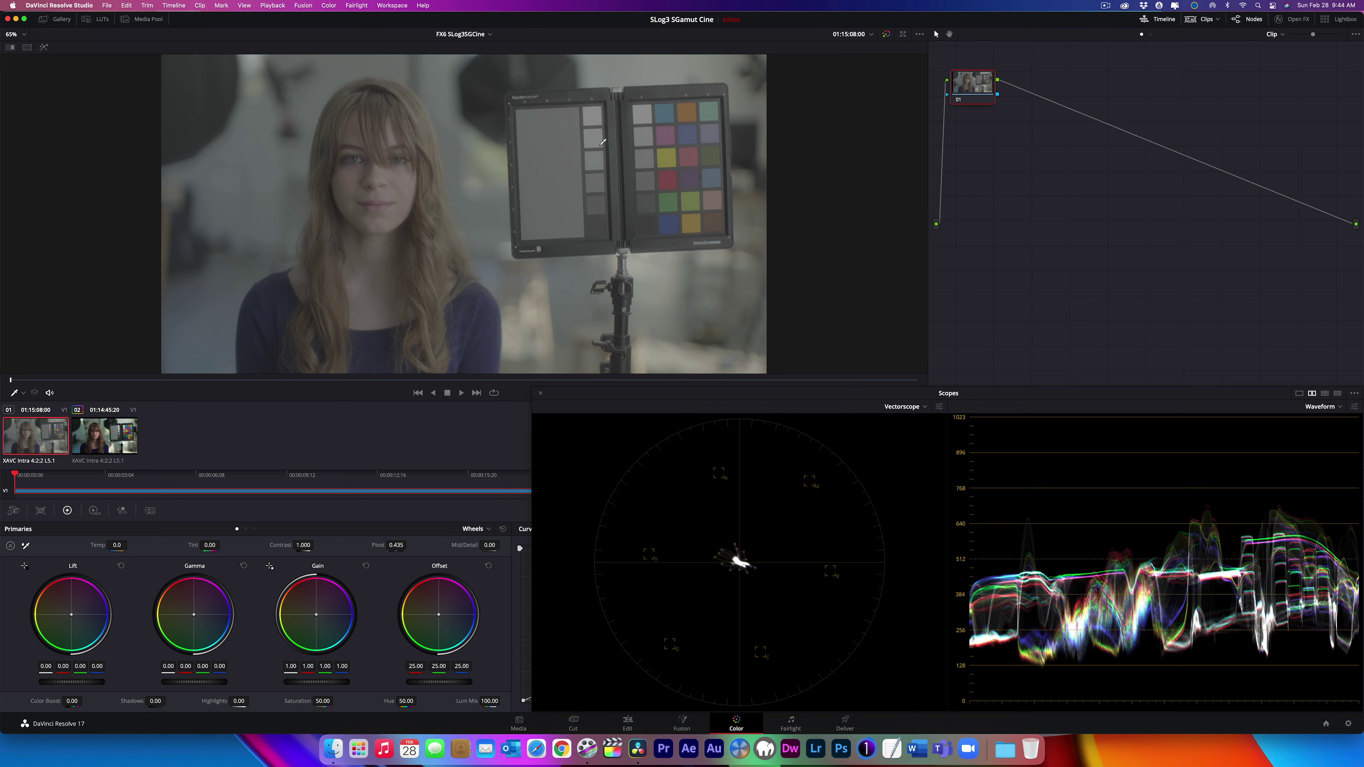
Apply the MediaOnQ Broadcast-SLog3SGCinetoRec709 LUT to node 01
right_click(977, 85)
mouse_move(1013, 183)
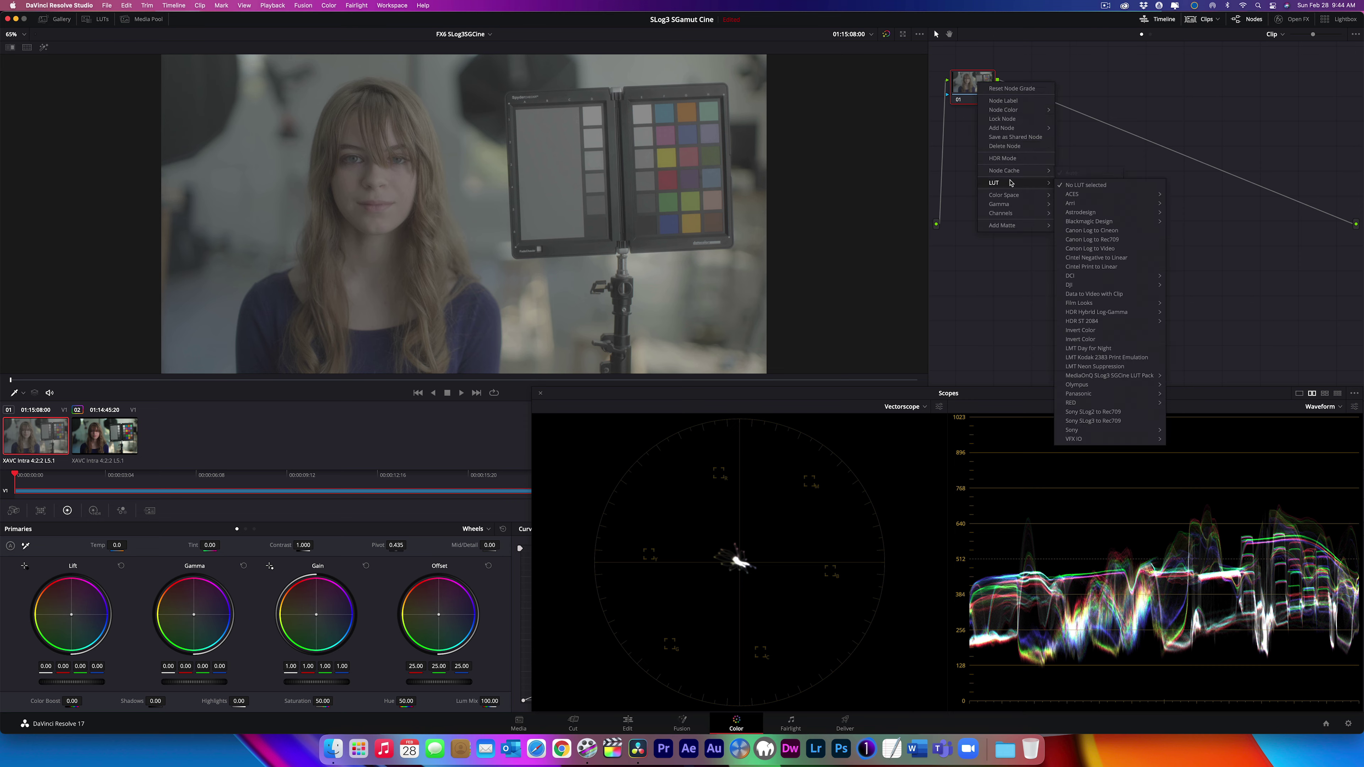
mouse_move(1128, 375)
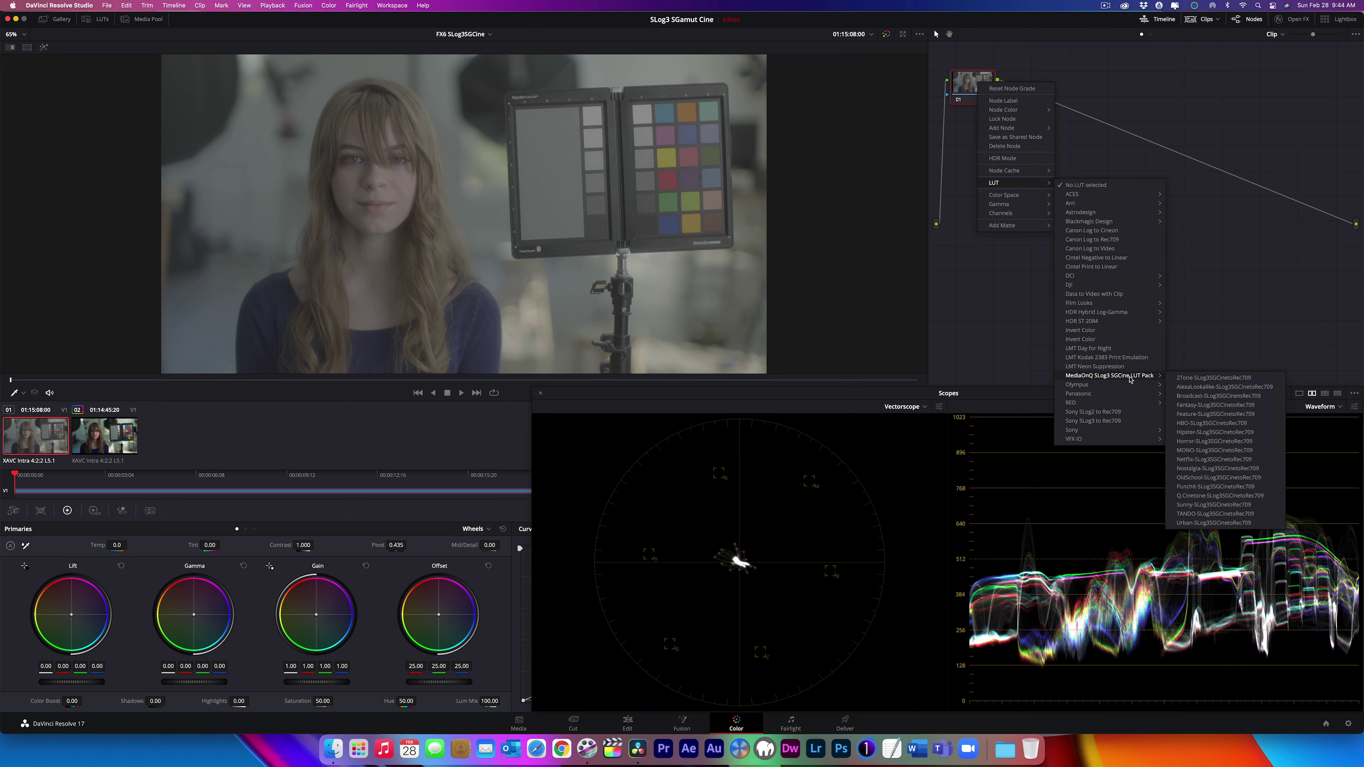
left_click(1203, 396)
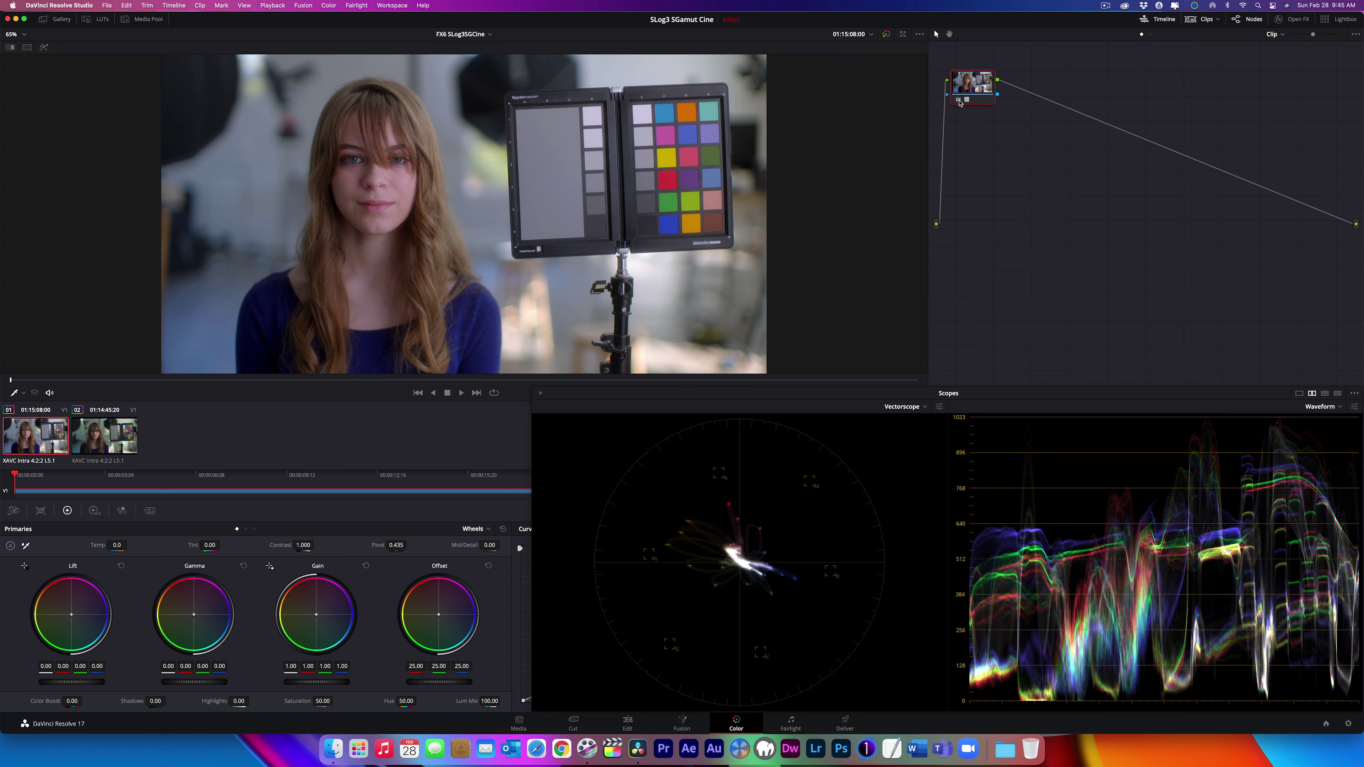
key("ctrl+d")
left_click(1150, 34)
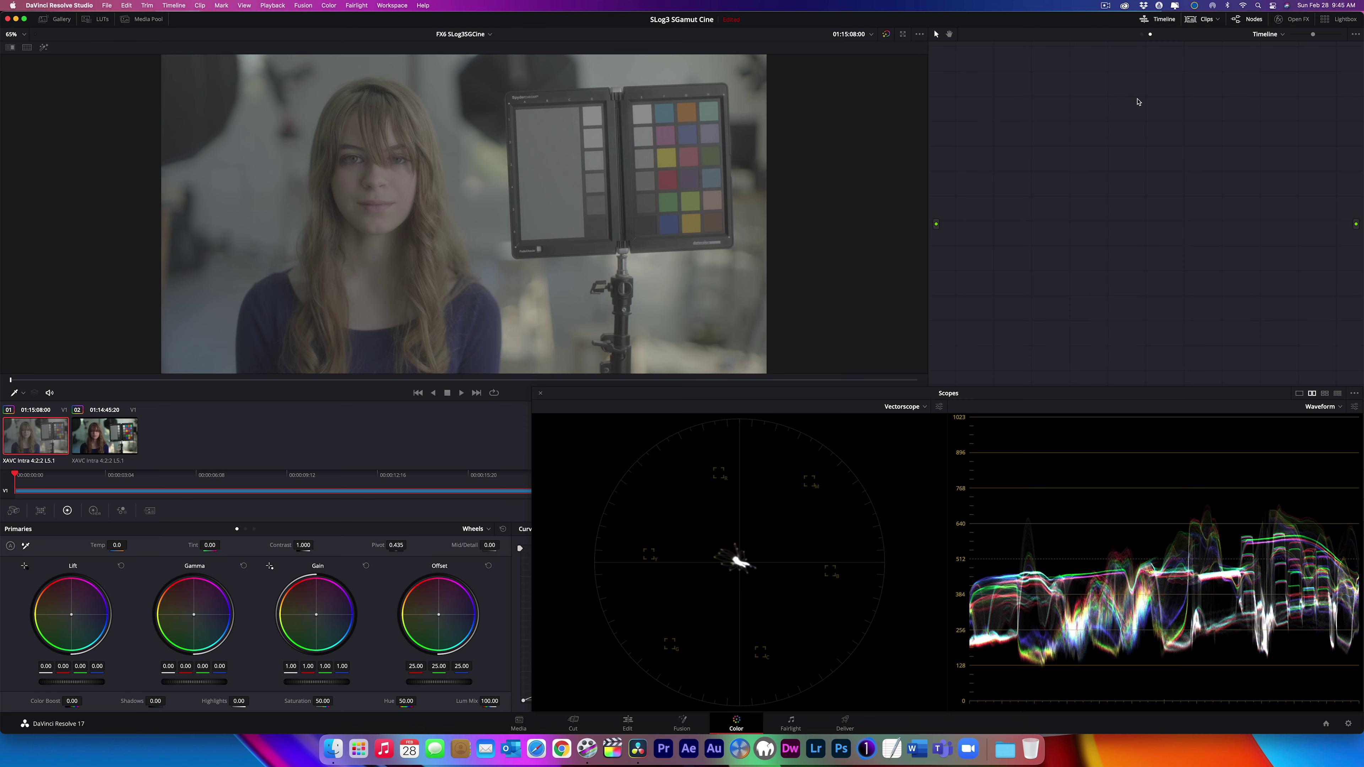
left_click(1142, 33)
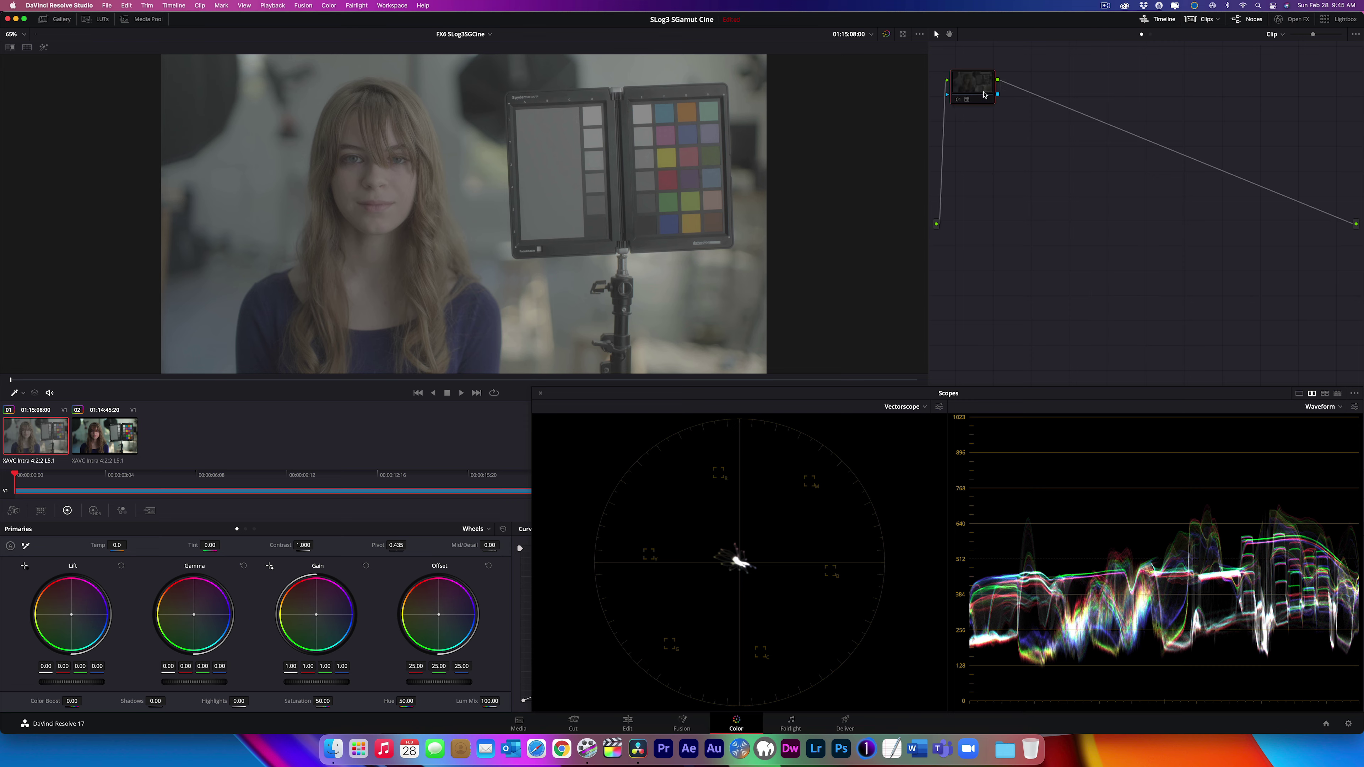
left_click(959, 100)
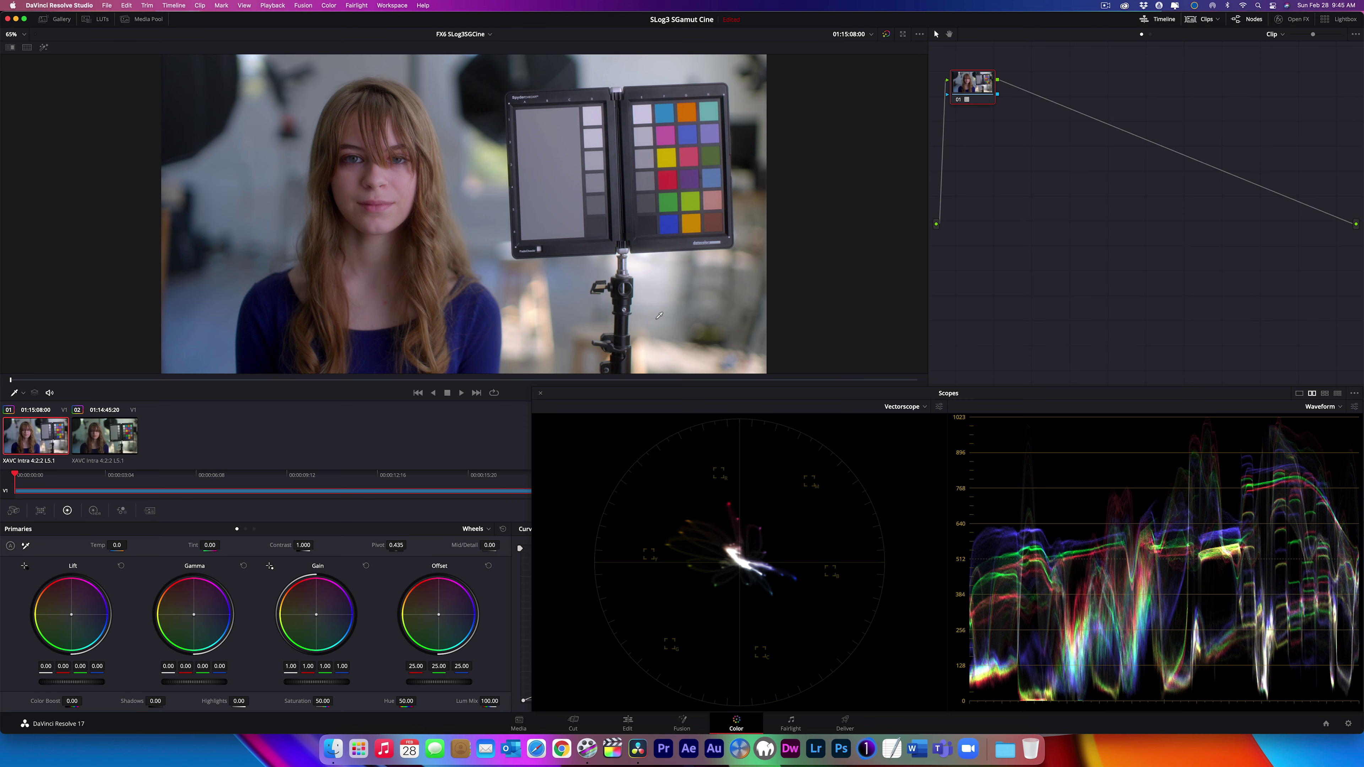
left_click(94, 444)
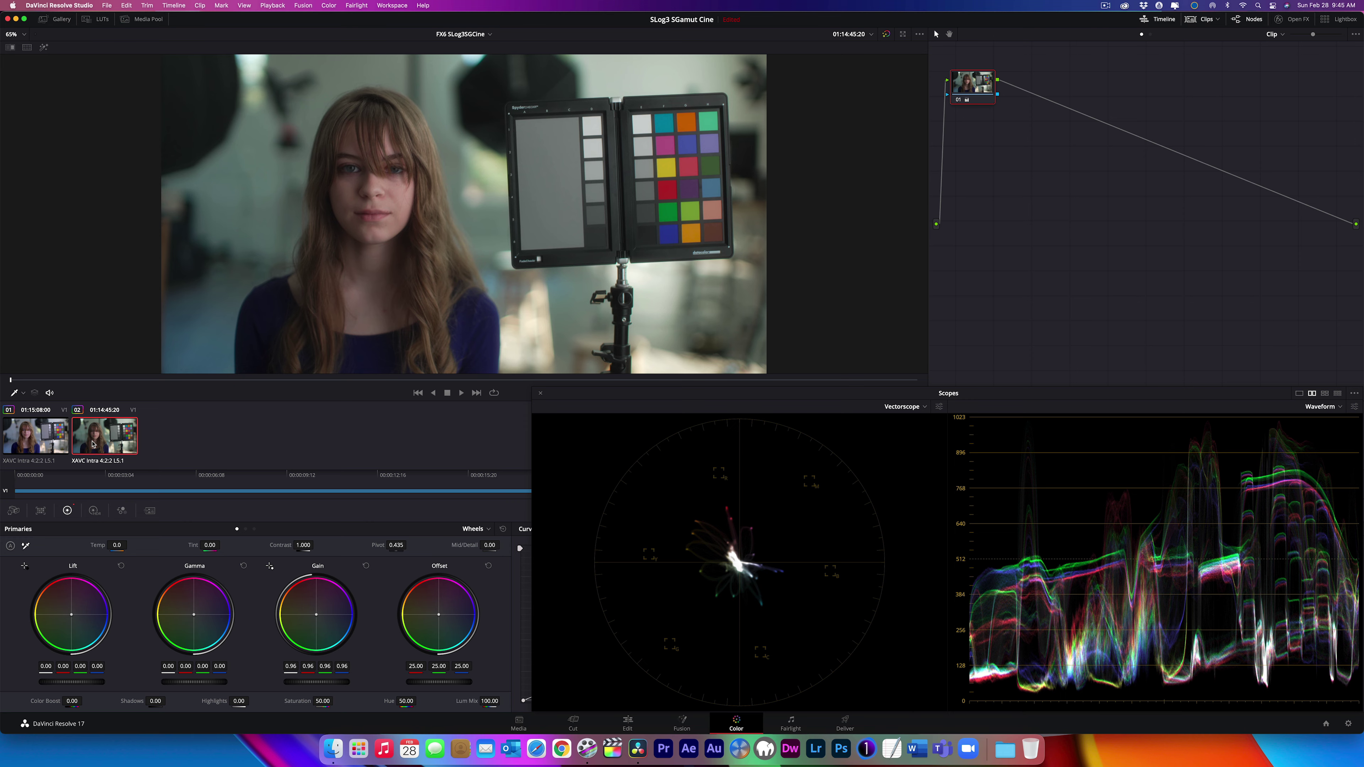
left_click(39, 441)
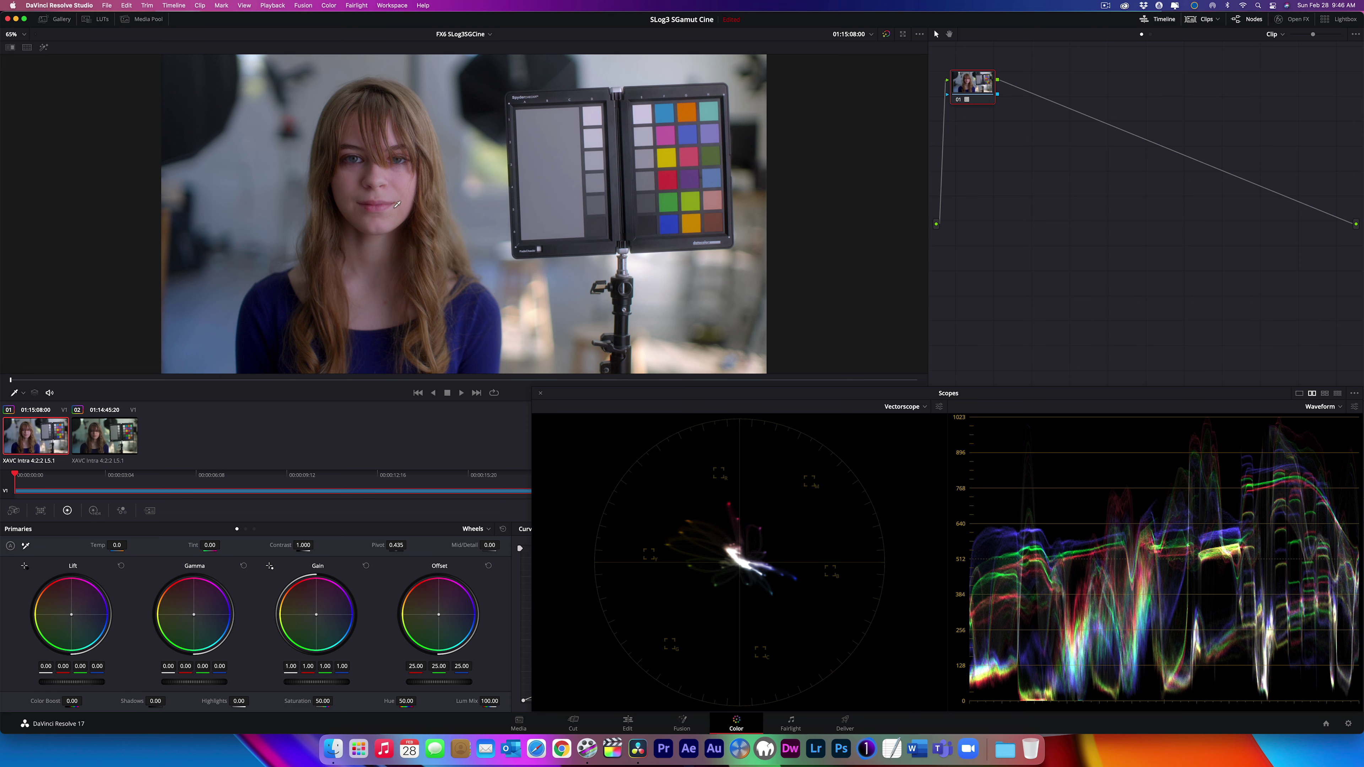
Compare clip 02 against clip 01, then disable node 01 to show the original log image
left_click(108, 450)
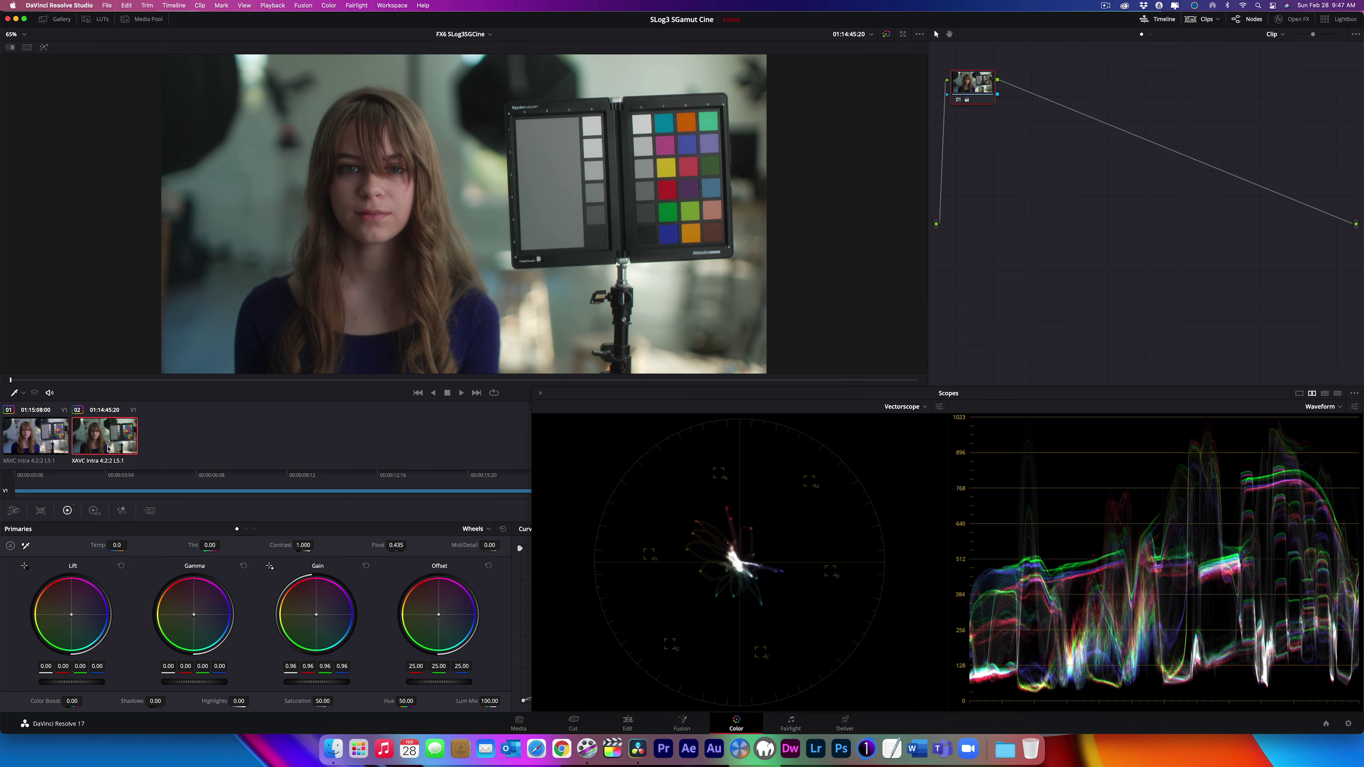
left_click(48, 440)
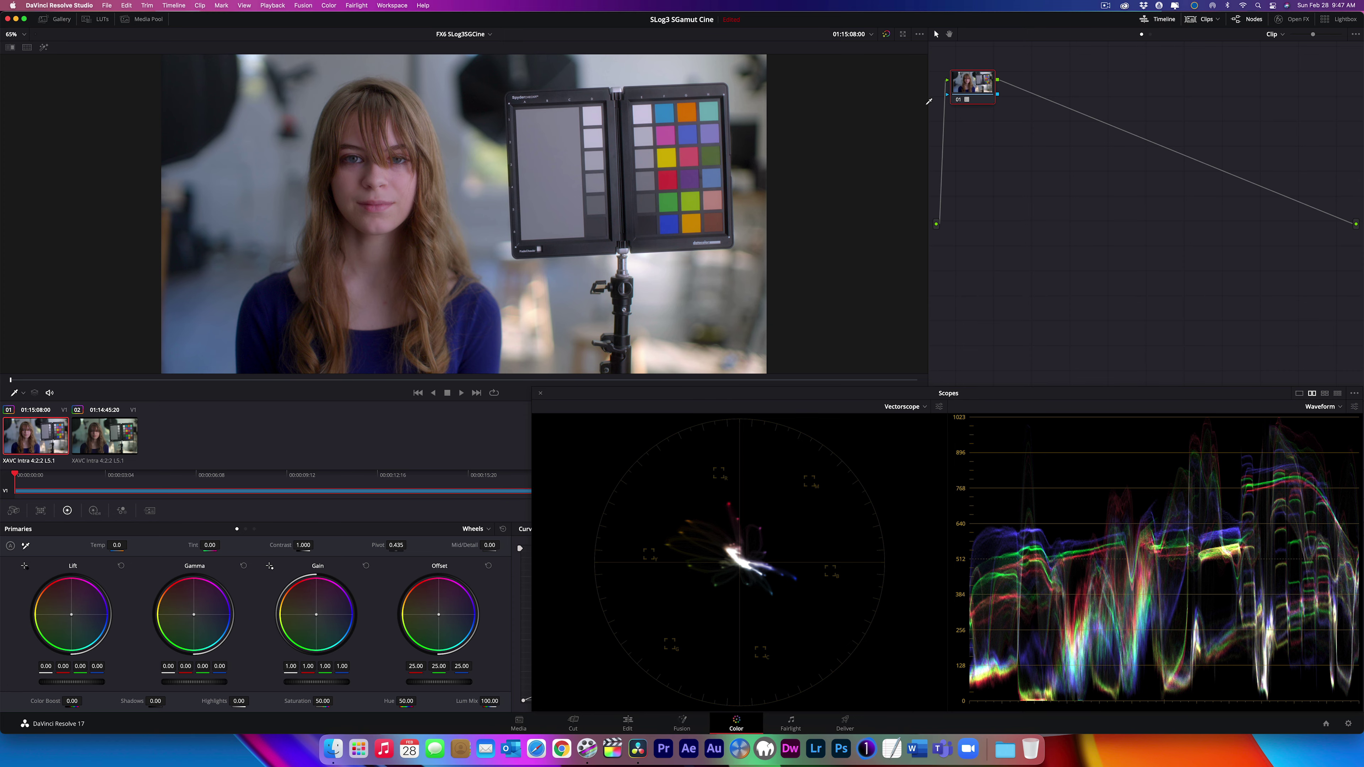
left_click(961, 101)
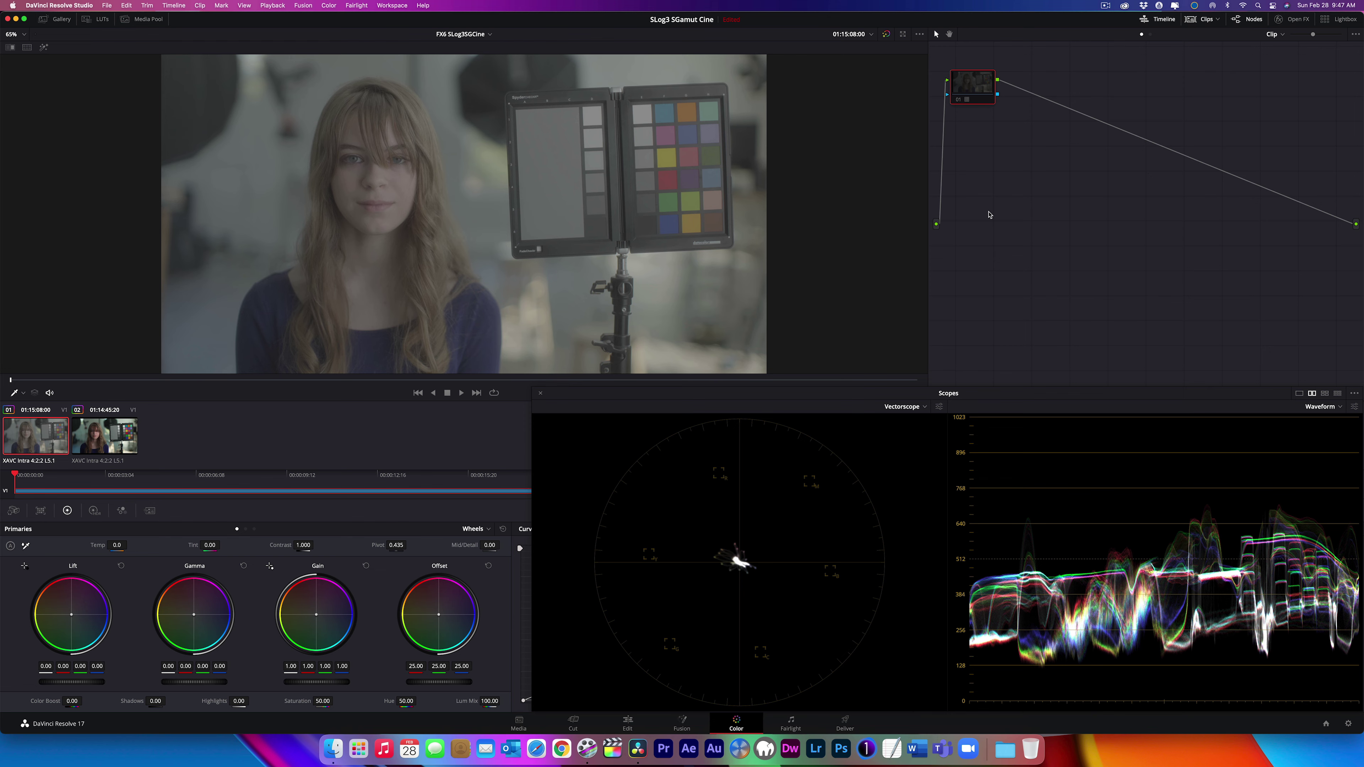
Toggle node 01 for a before/after view, then add serial node 02 after it
left_click(959, 99)
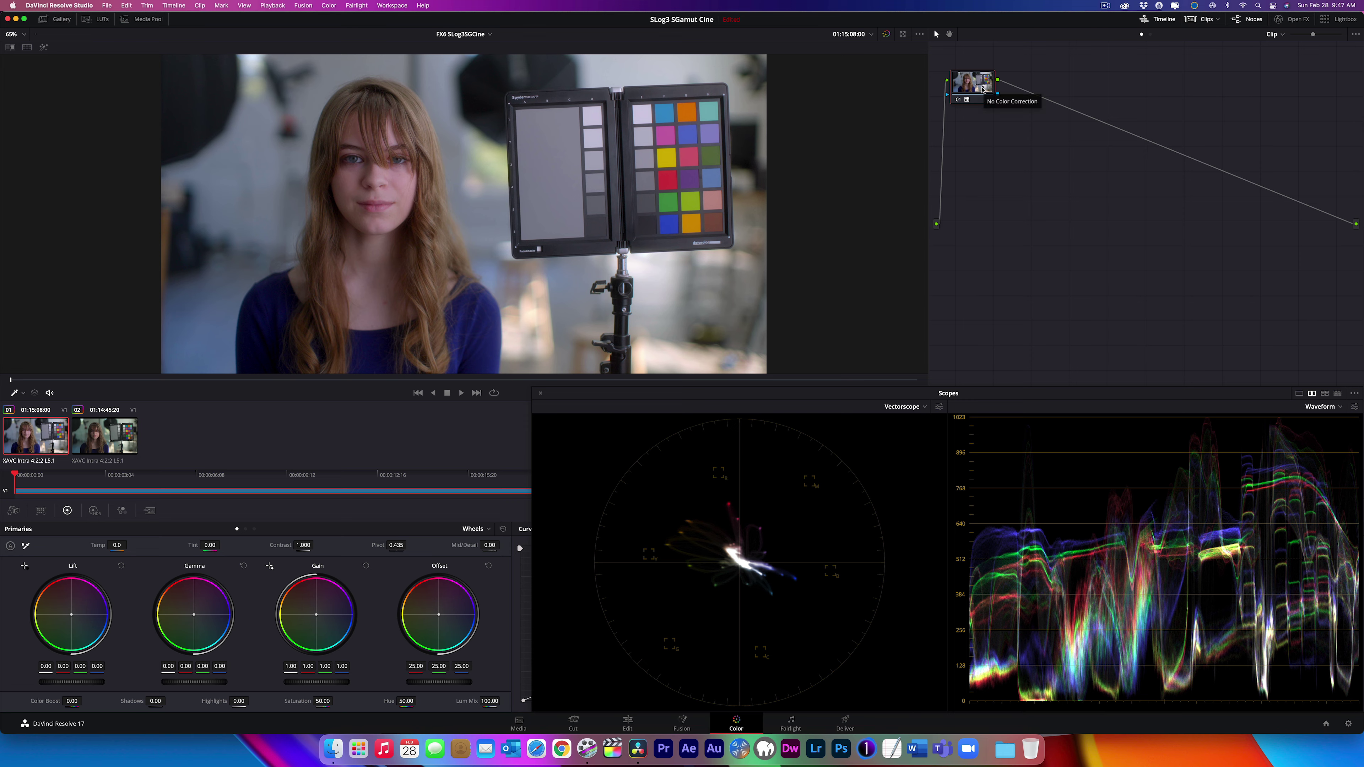
left_click(959, 101)
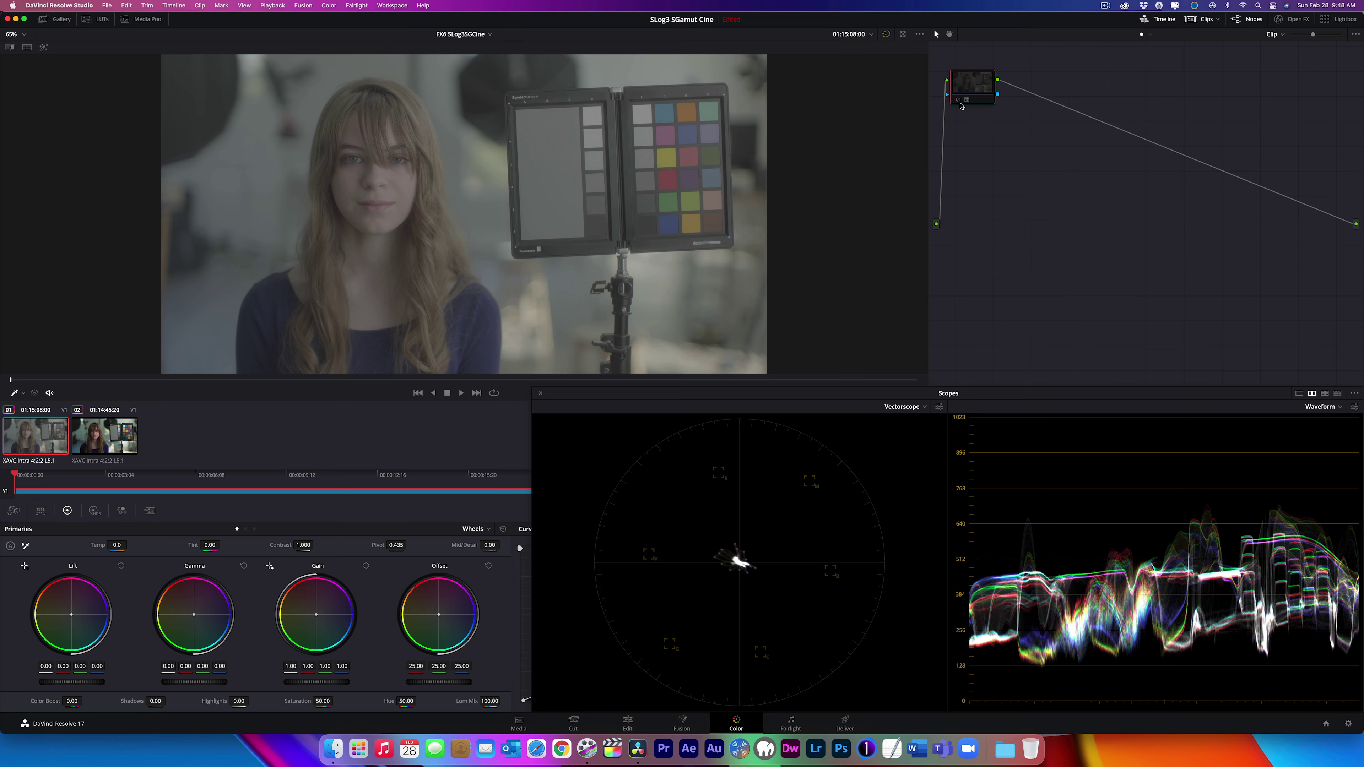
right_click(973, 88)
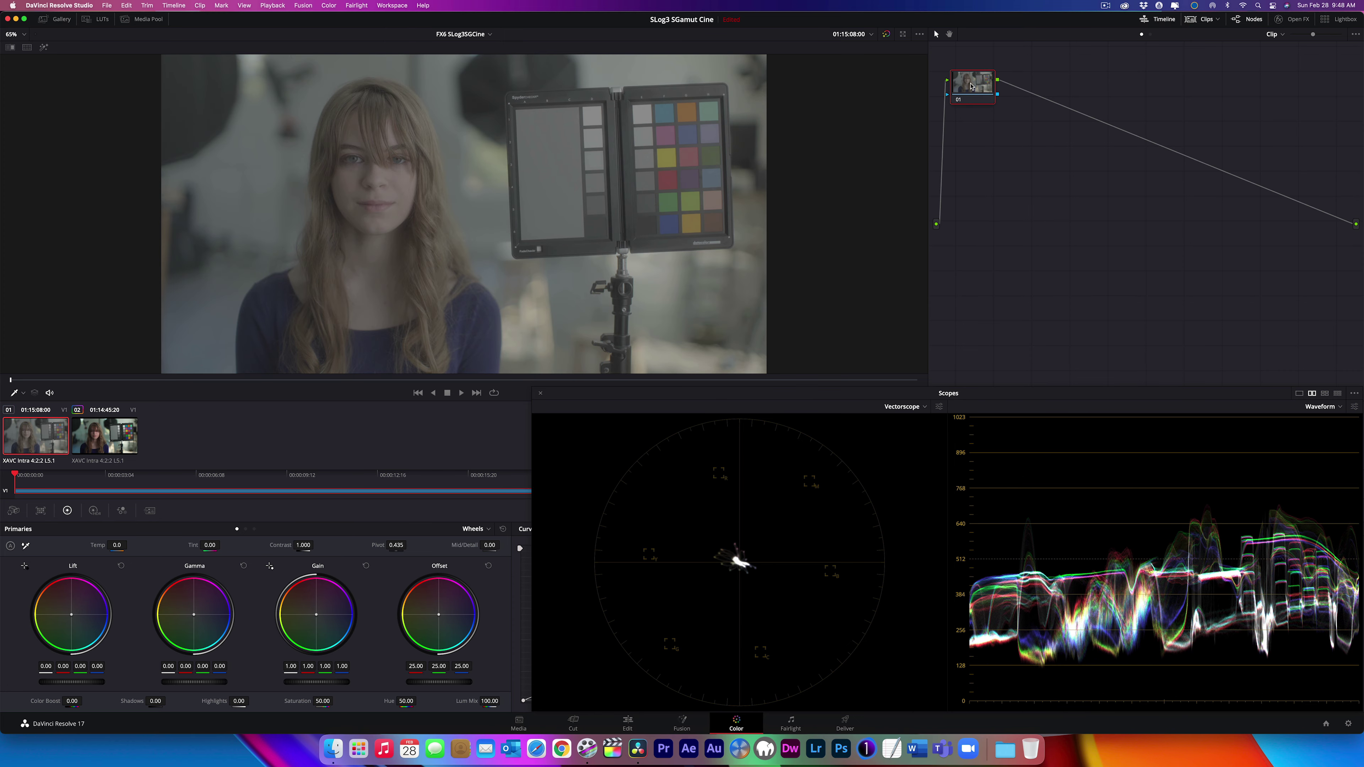
right_click(973, 88)
mouse_move(1003, 132)
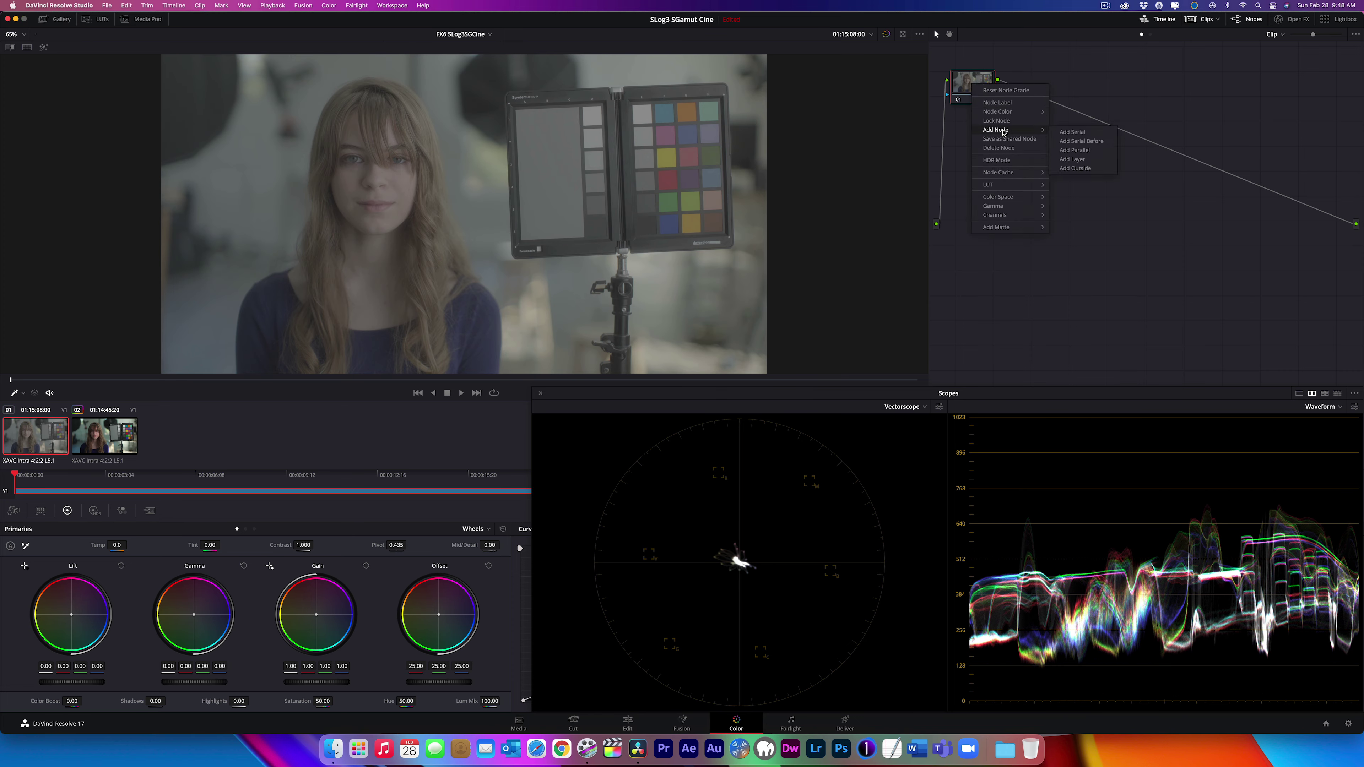
left_click(1072, 132)
right_click(1032, 88)
Apply the MediaOnQ Broadcast-SLog3SGCinetoRec709 LUT to node 02
mouse_move(1060, 188)
mouse_move(1163, 379)
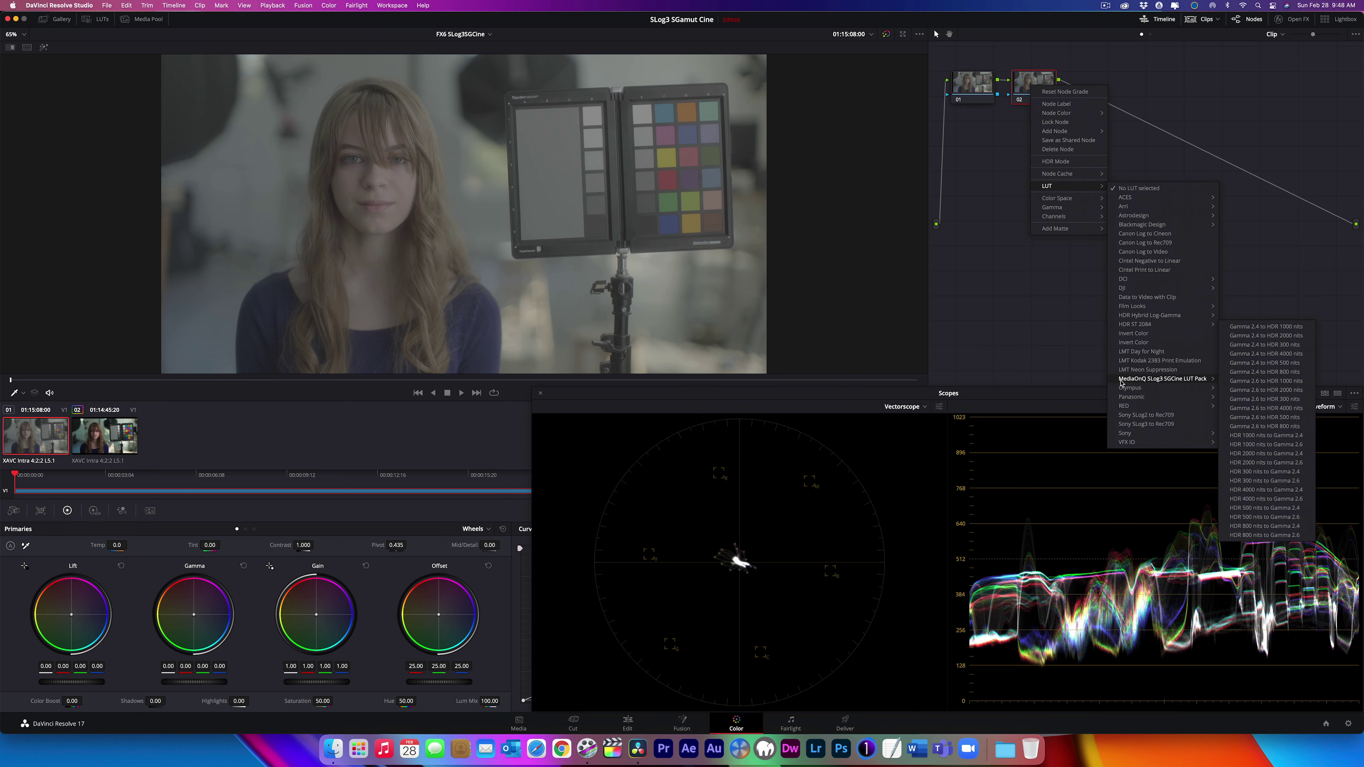
left_click(1271, 400)
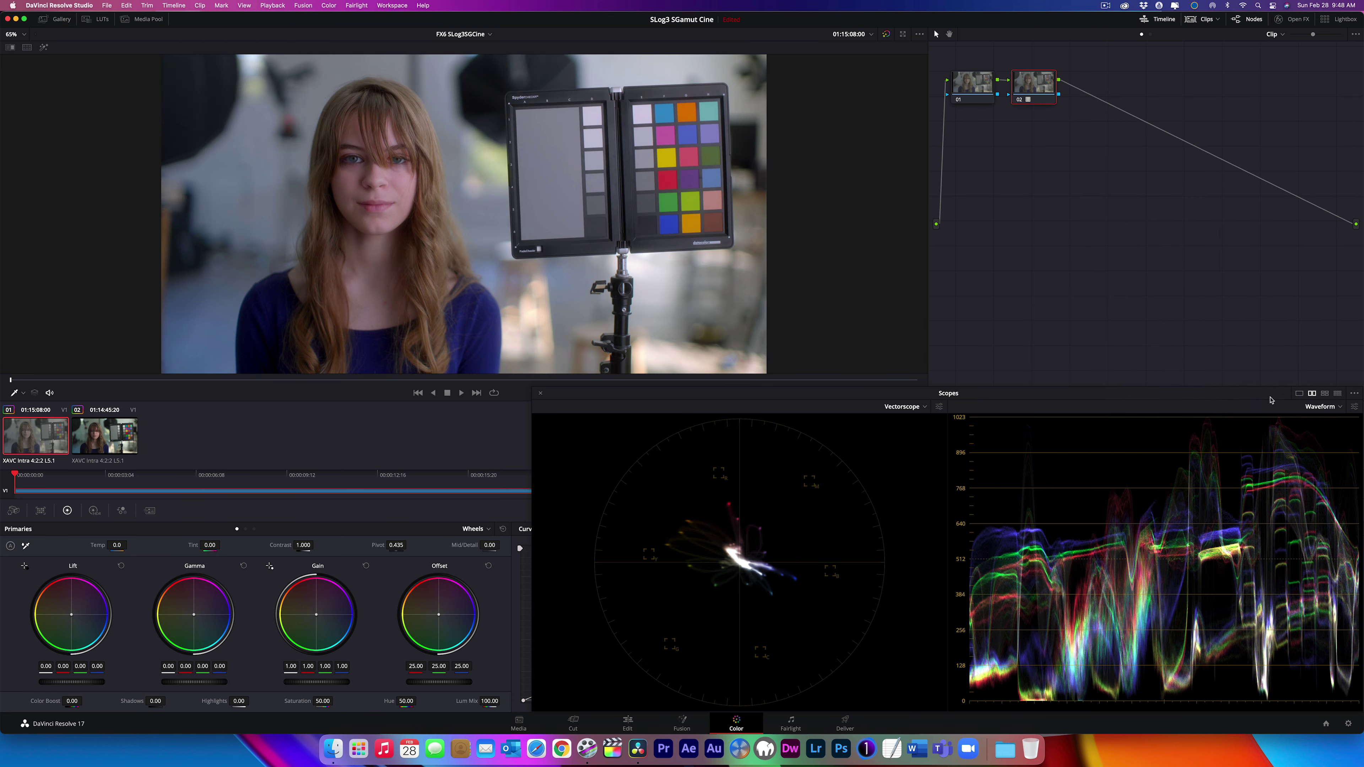
On node 01, set Gain to 0.99 and raise Lift to 0.02 on all channels
left_click(969, 88)
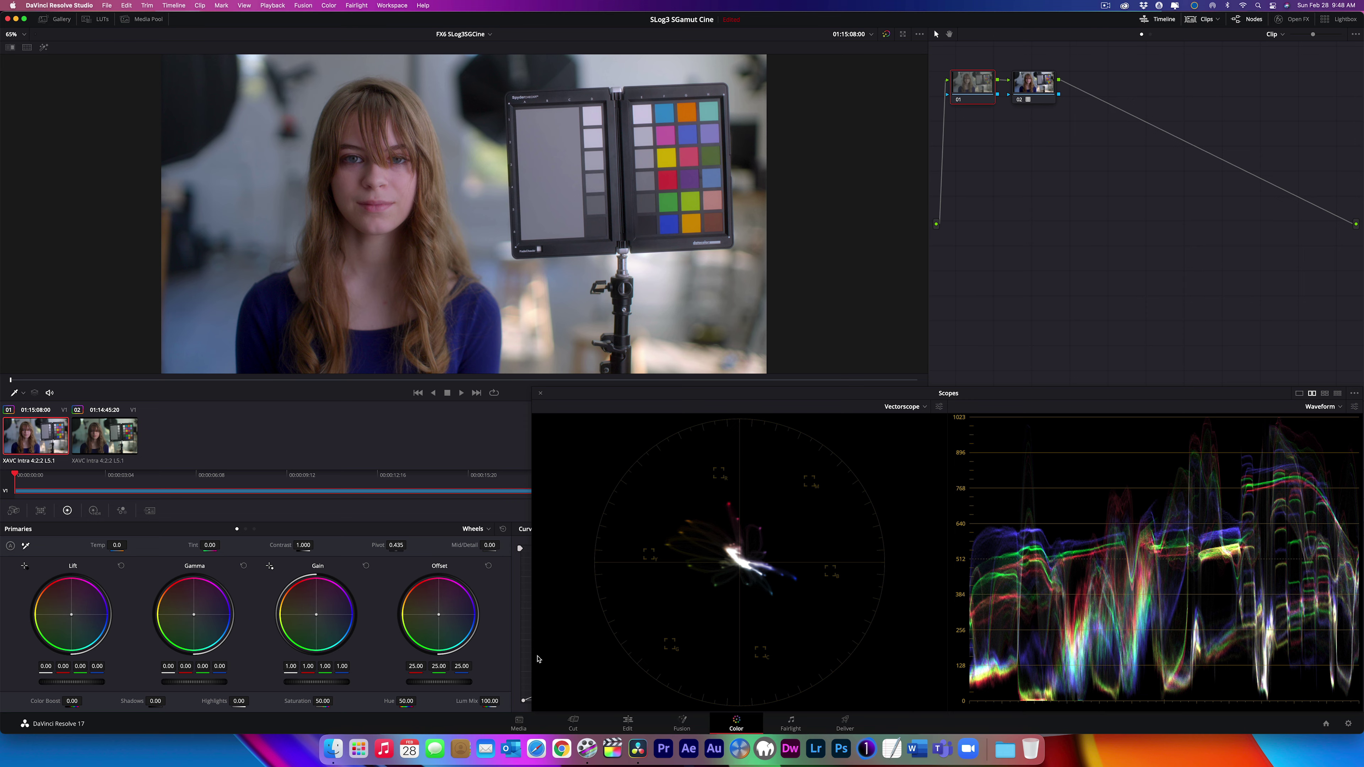
left_click_drag(316, 681, 307, 682)
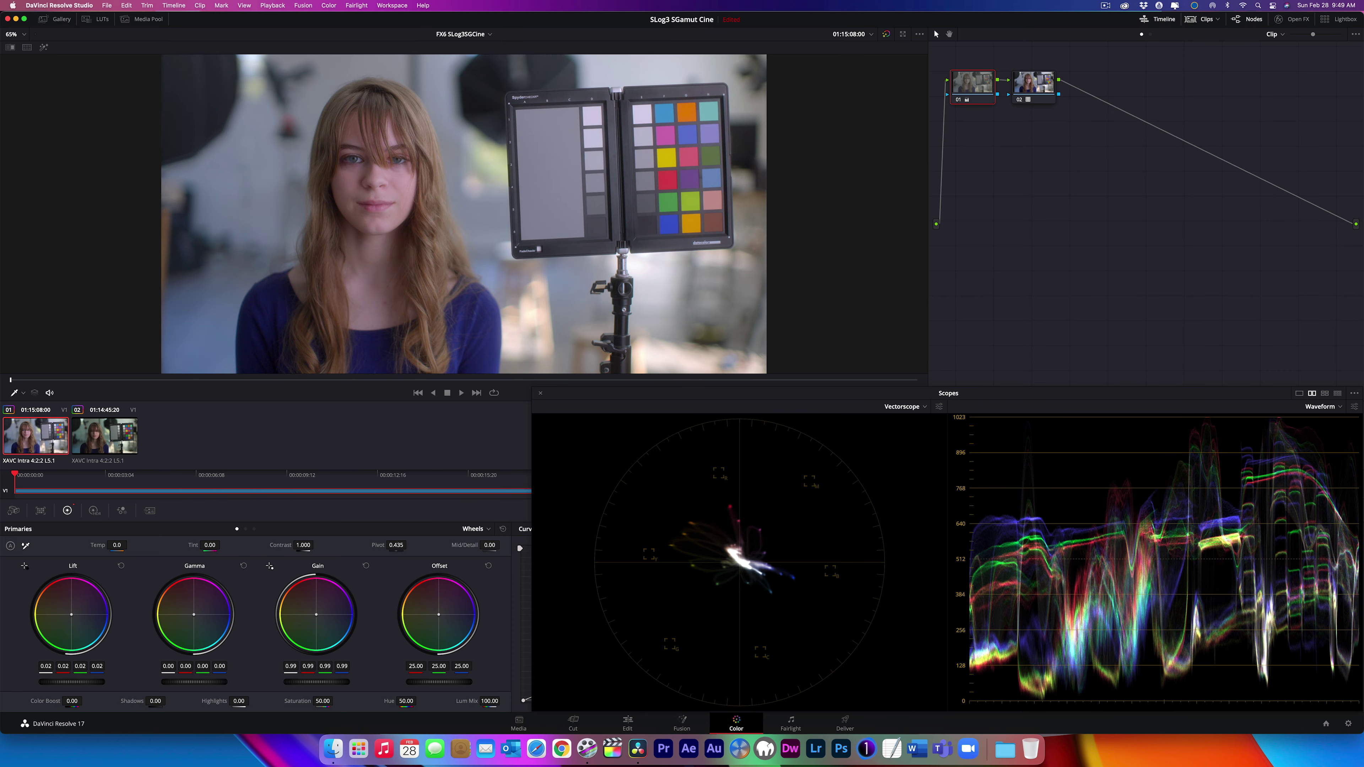
scroll(464, 214, "up", 1)
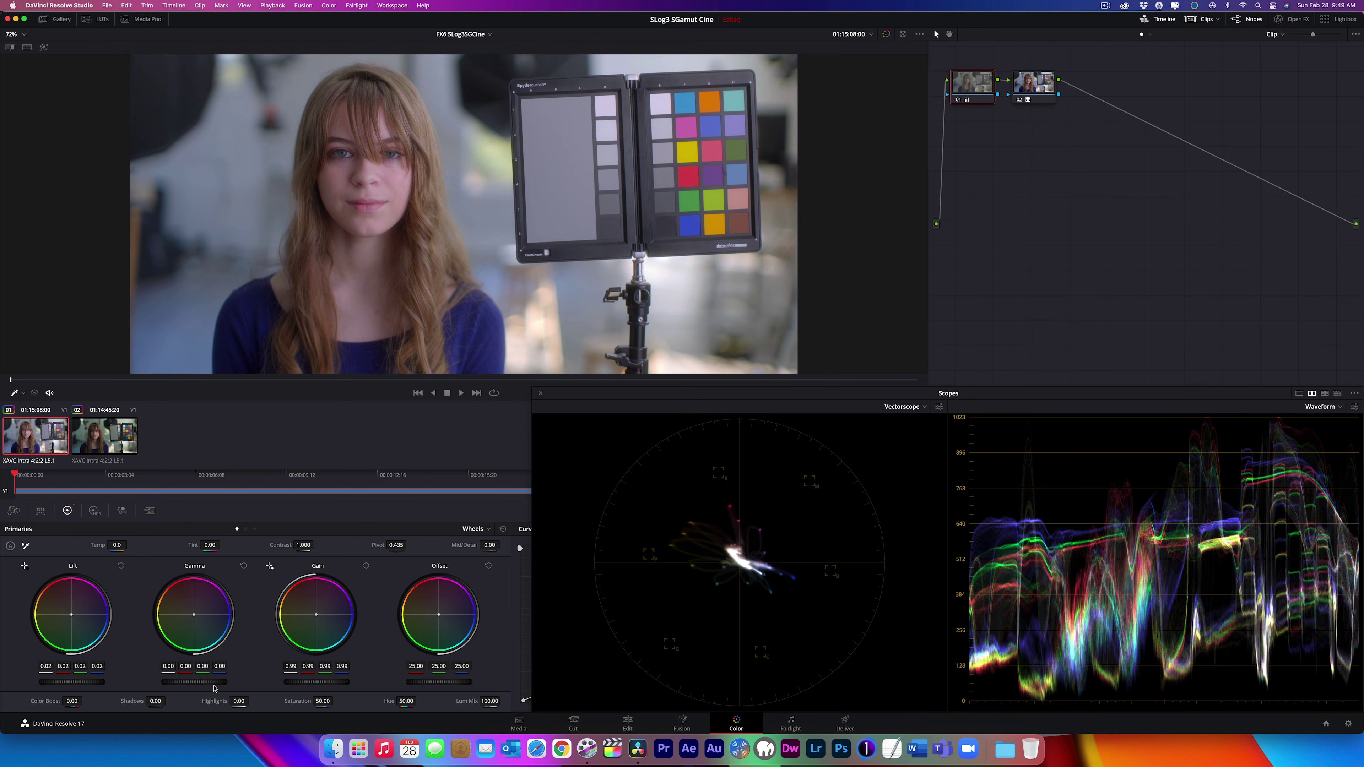
Drop node 01's Gain to 0.97, then select node 02 again
left_click_drag(319, 684, 319, 684)
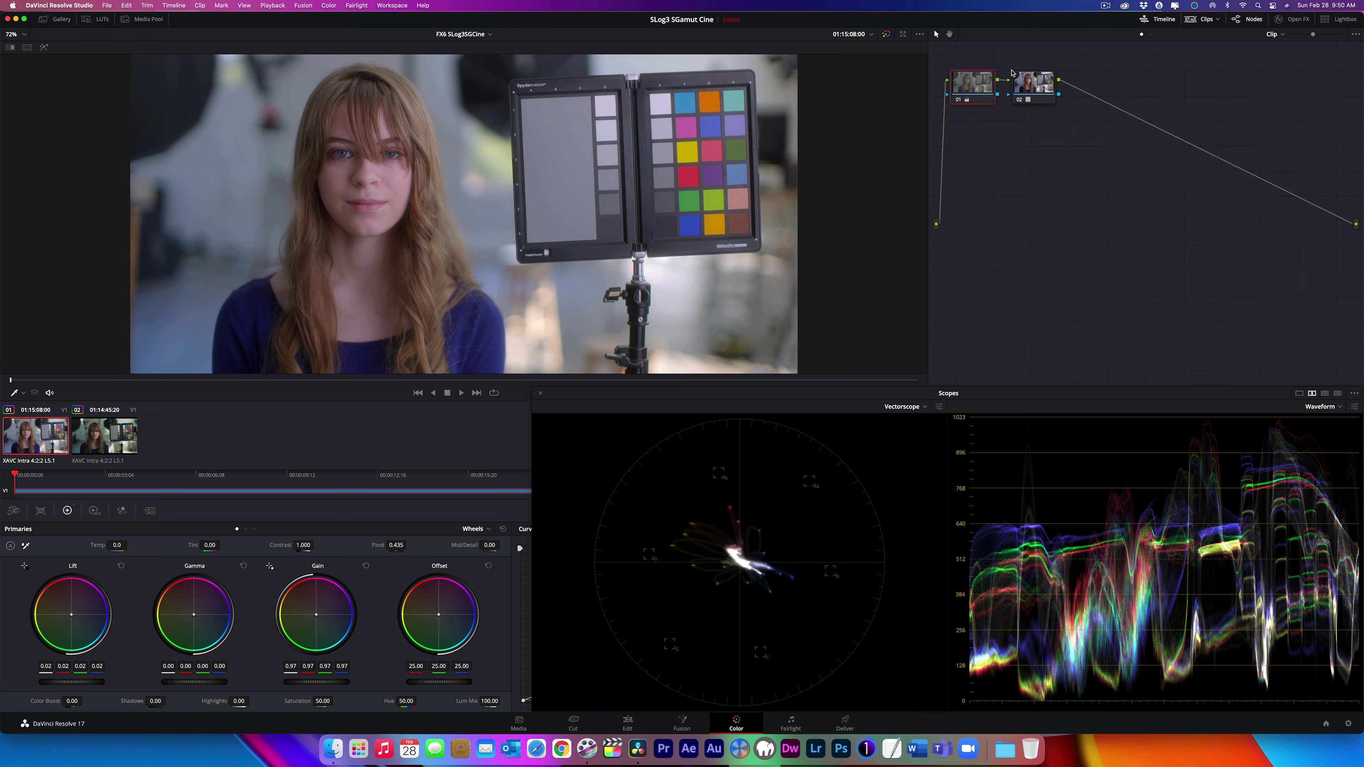
left_click(1031, 84)
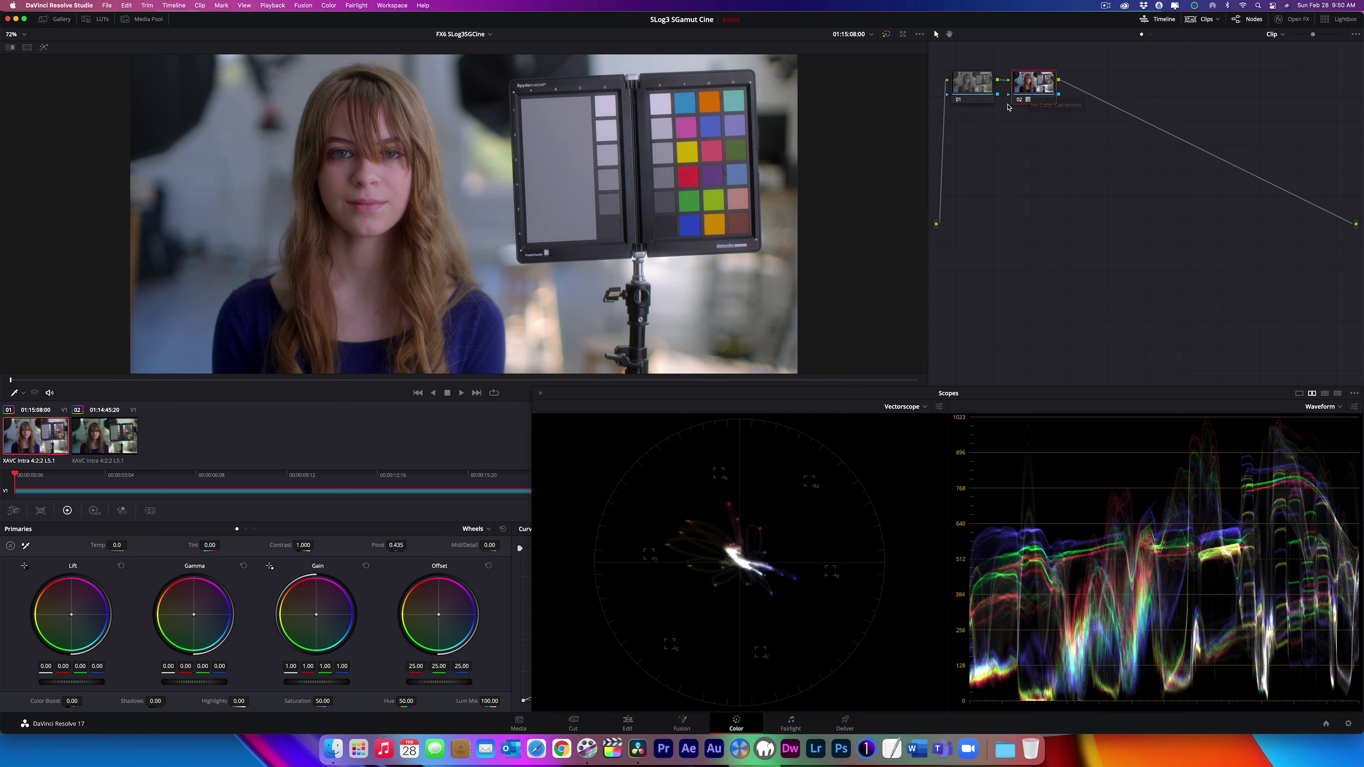
Replace node 02's LUT with MediaOnQ Fantasy-SLog3SGCinetoRec709
right_click(1032, 87)
mouse_move(1068, 185)
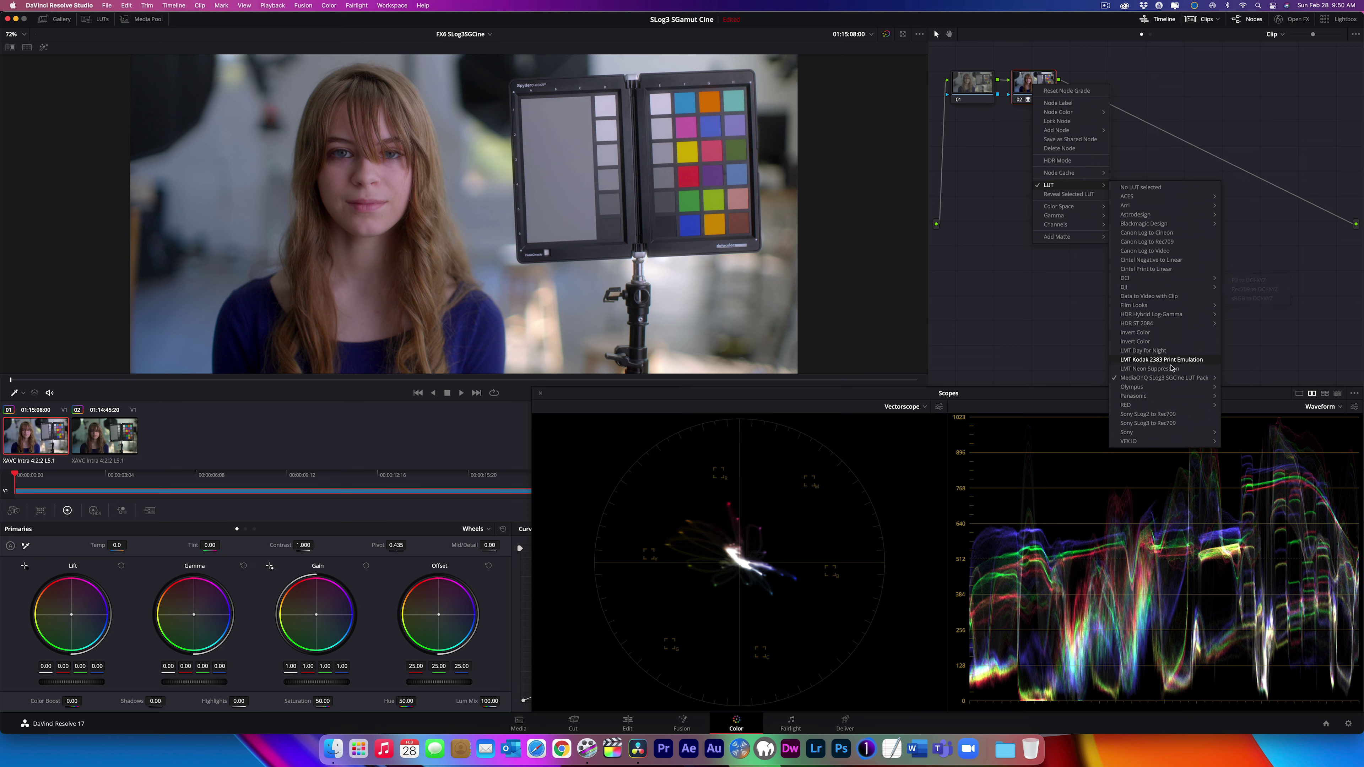
mouse_move(1181, 378)
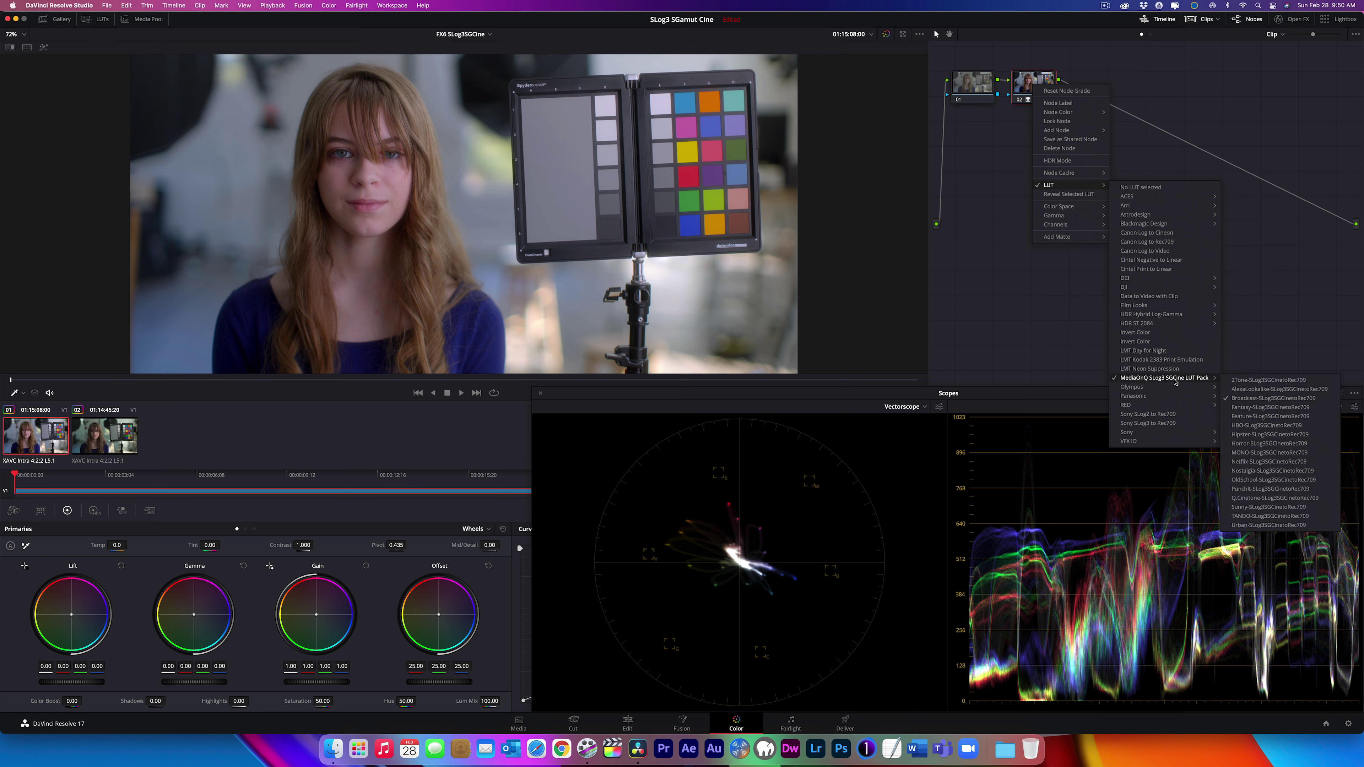
left_click(1263, 407)
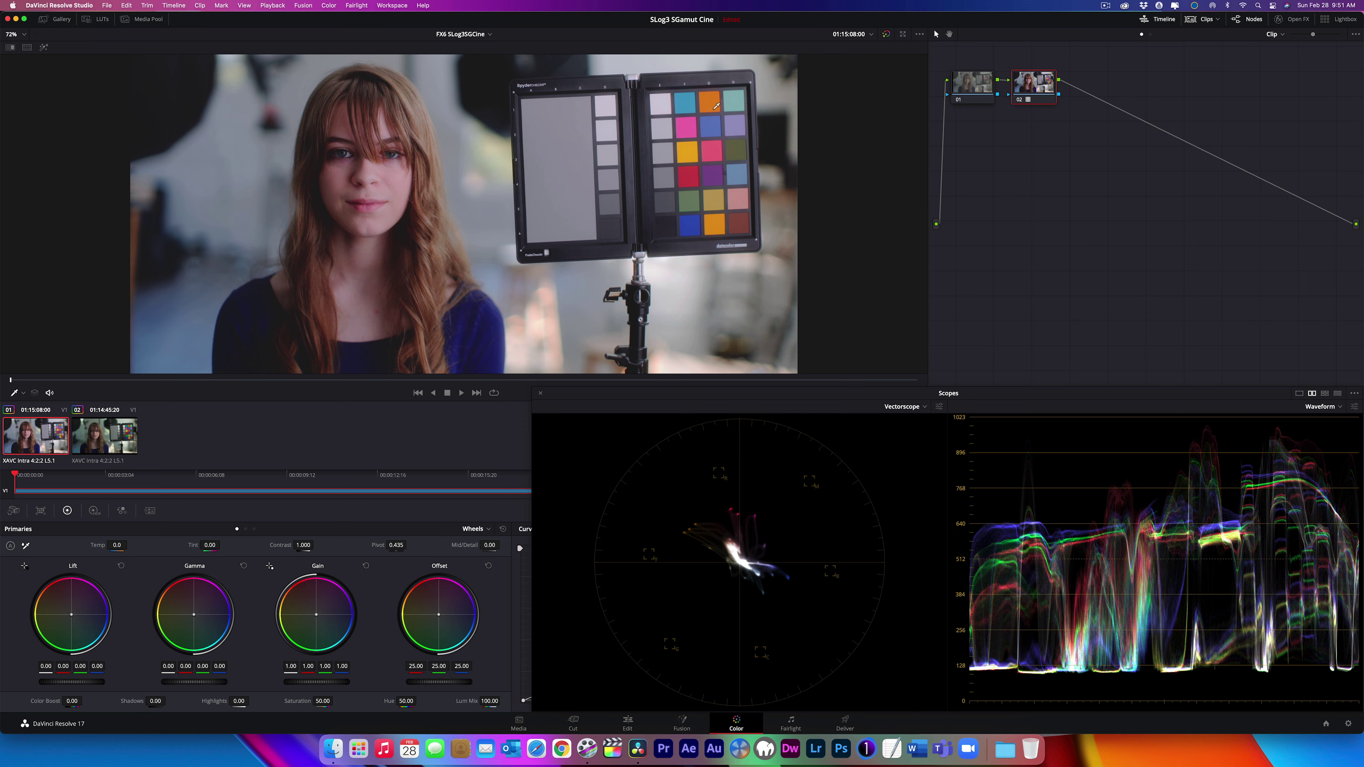
Apply the Feature-SLog3SGCinetoRec709 LUT from the MediaOnQ SLog3 SGCine pack to node 02
right_click(1051, 86)
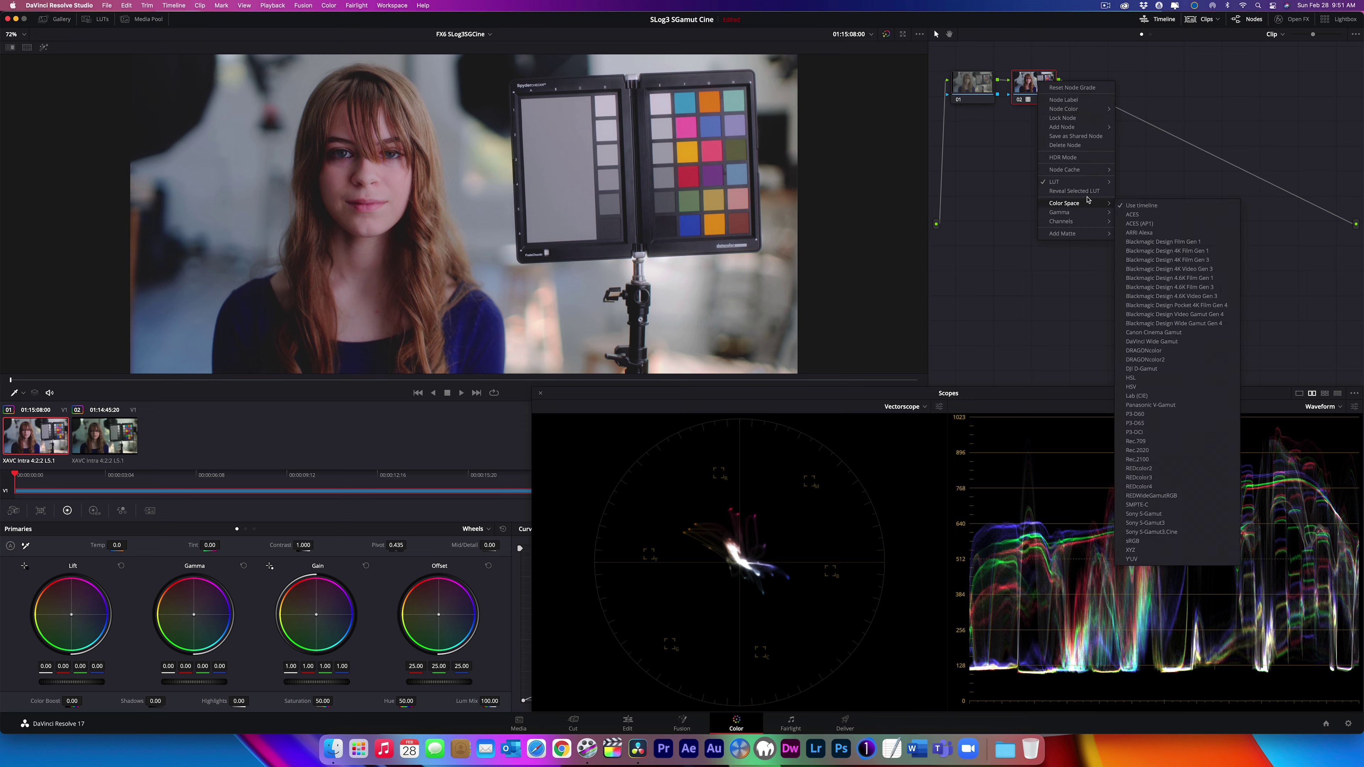
mouse_move(1117, 186)
mouse_move(1171, 375)
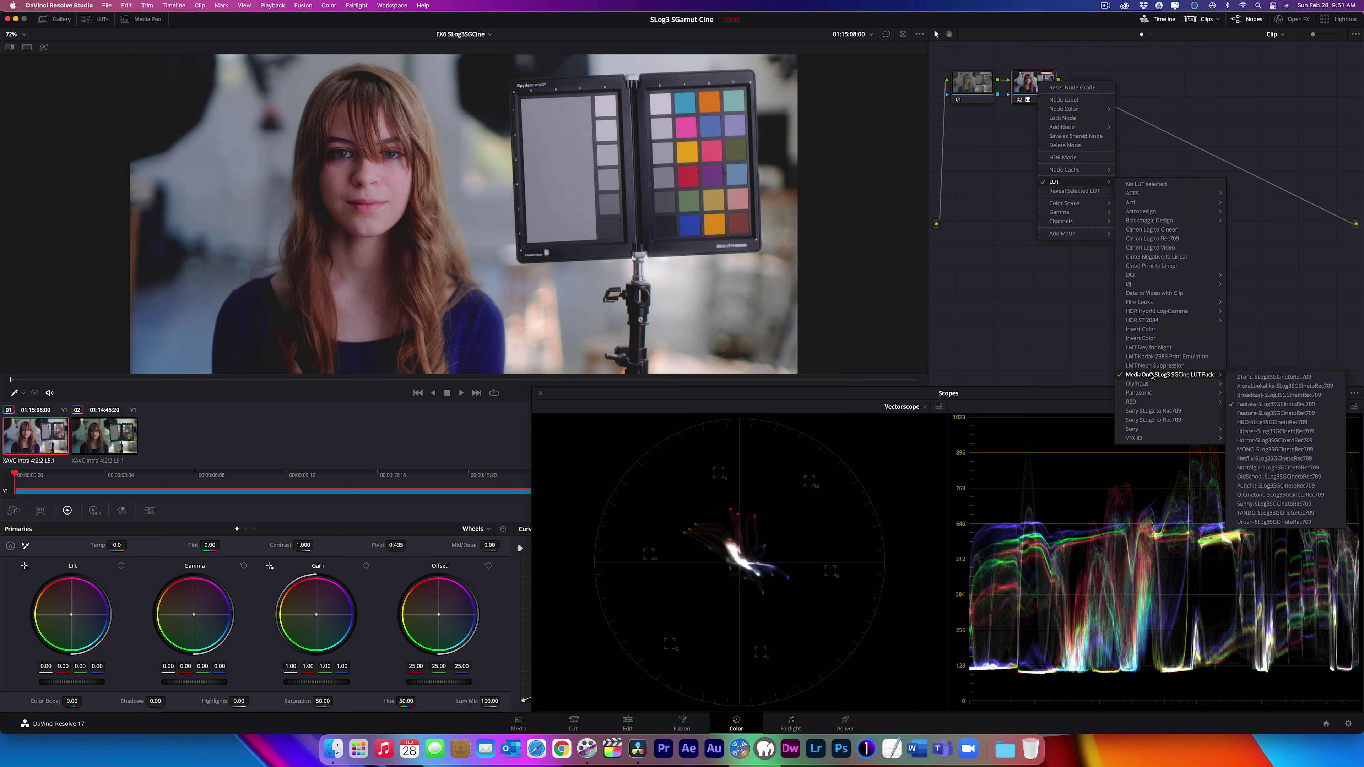
left_click(1260, 413)
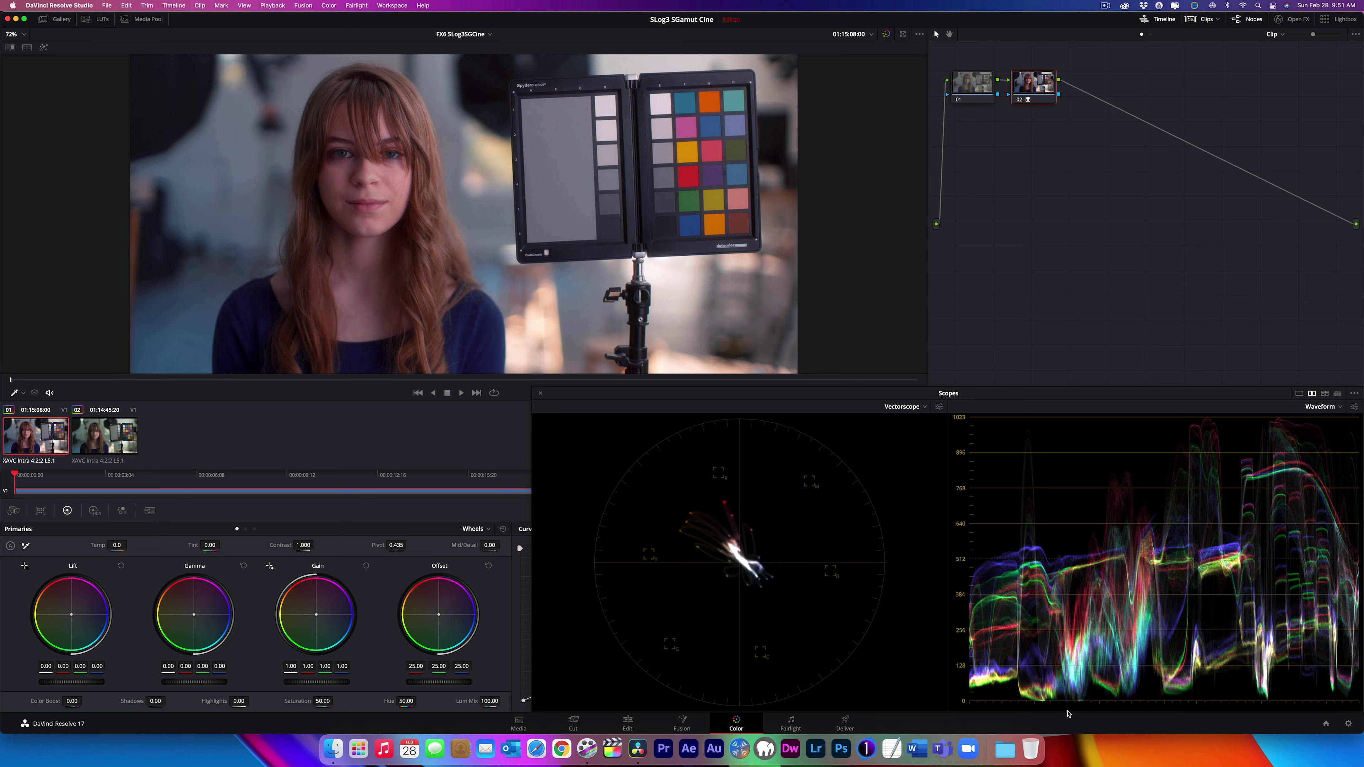
Swap node 02's LUT for MediaOnQ Horror-SLog3SGCinetoRec709
right_click(1028, 89)
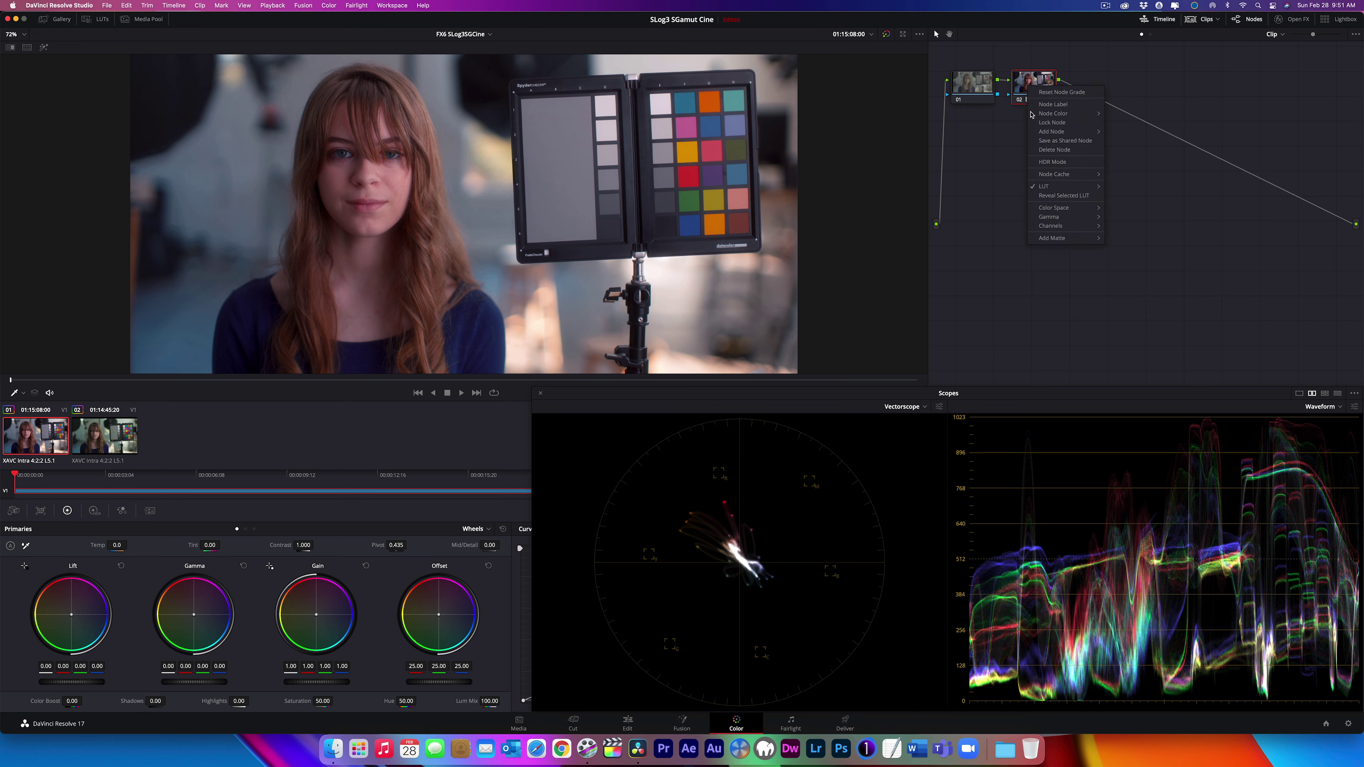
mouse_move(1047, 186)
mouse_move(1154, 377)
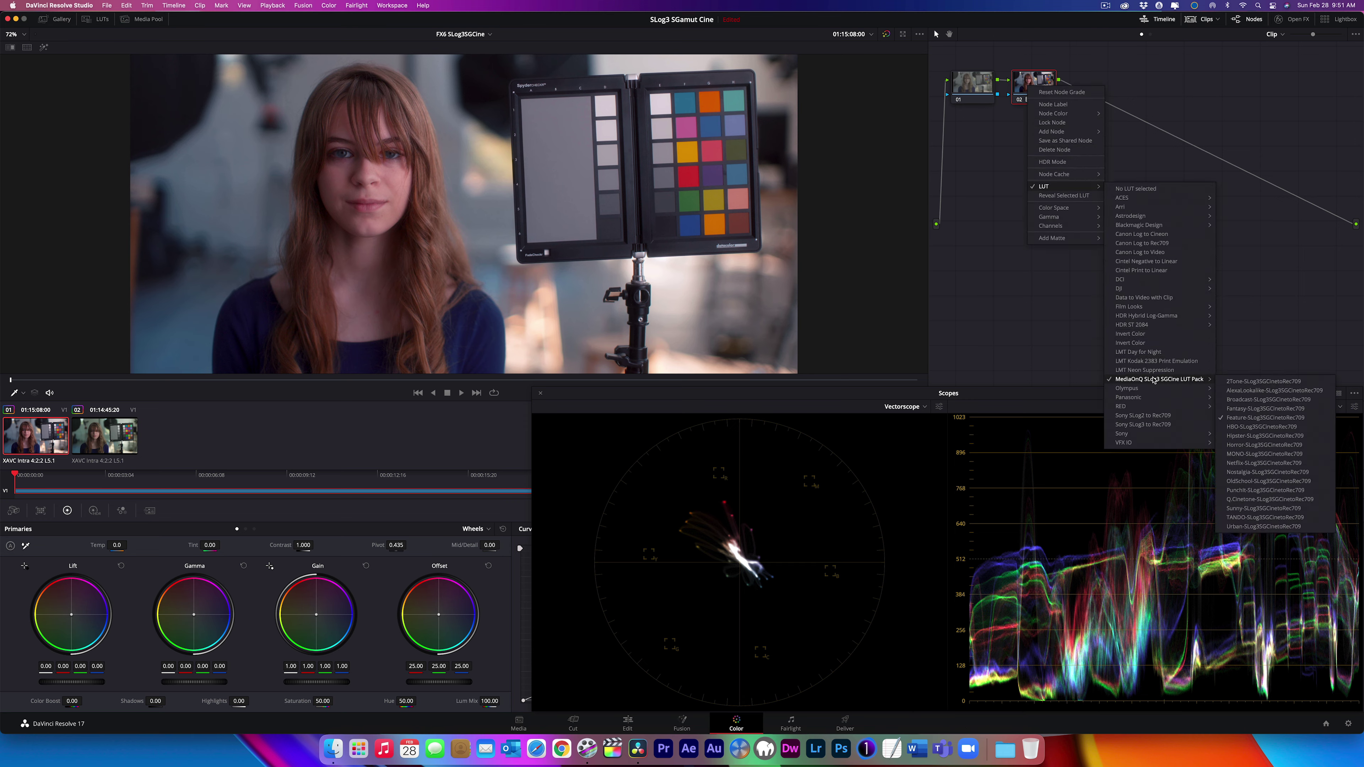
left_click(1255, 445)
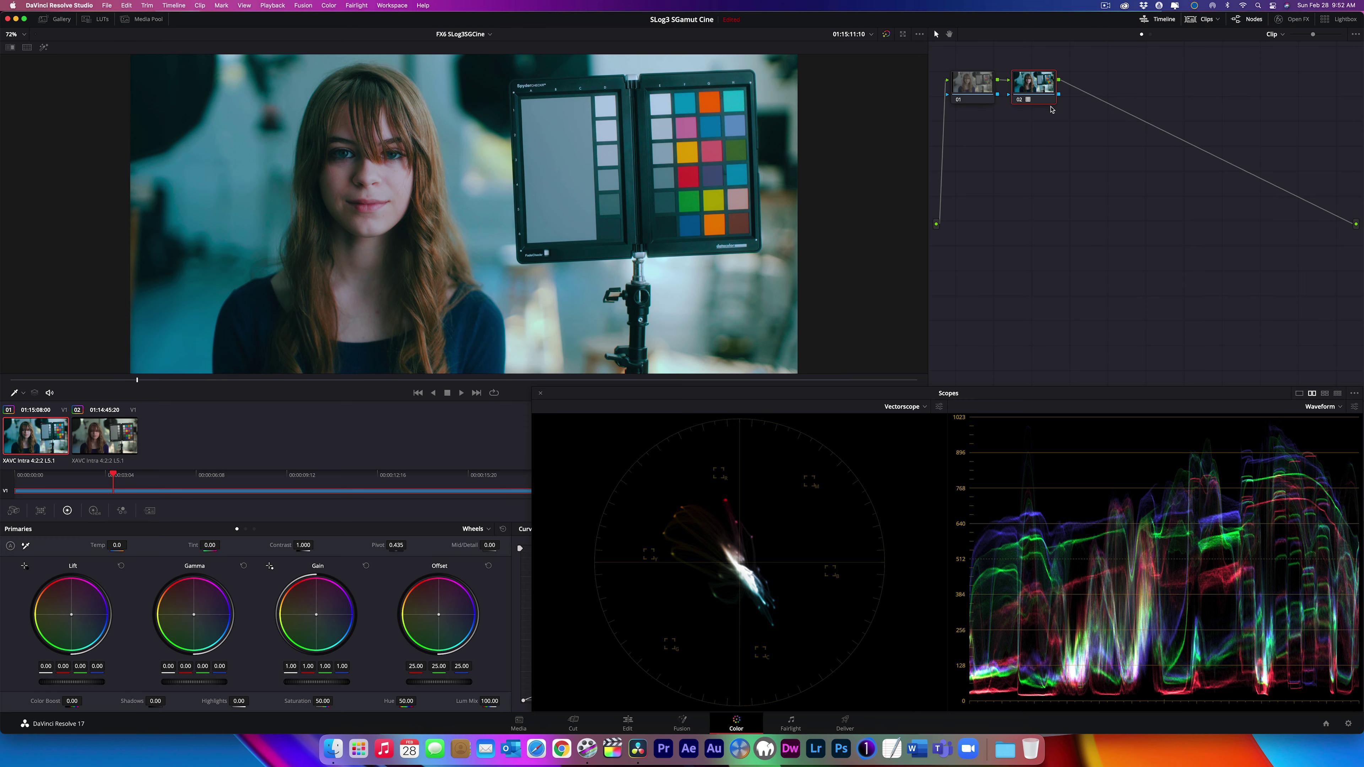
Replace node 02's LUT with MediaOnQ Nostalgia-SLog3SGCinetoRec709 for a muted look
right_click(1031, 92)
mouse_move(1046, 190)
mouse_move(1145, 385)
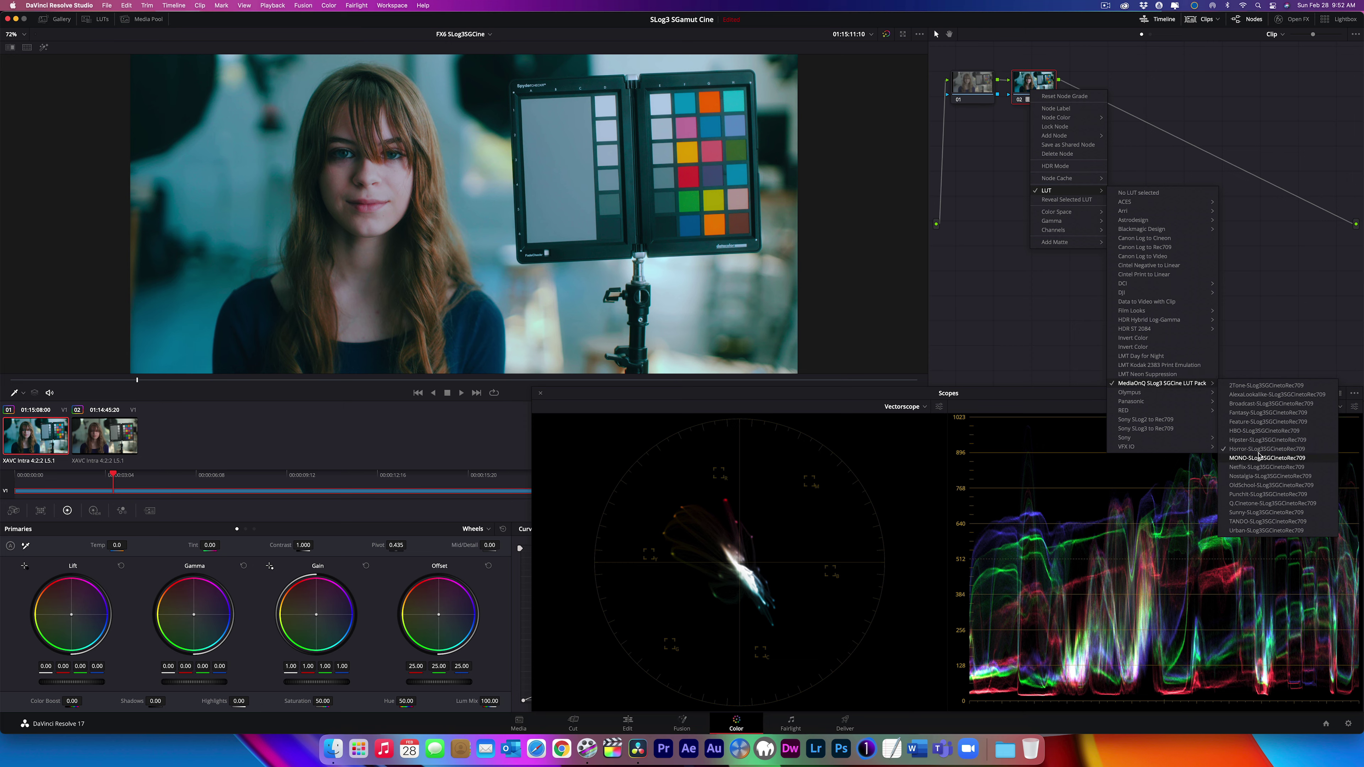
left_click(1254, 477)
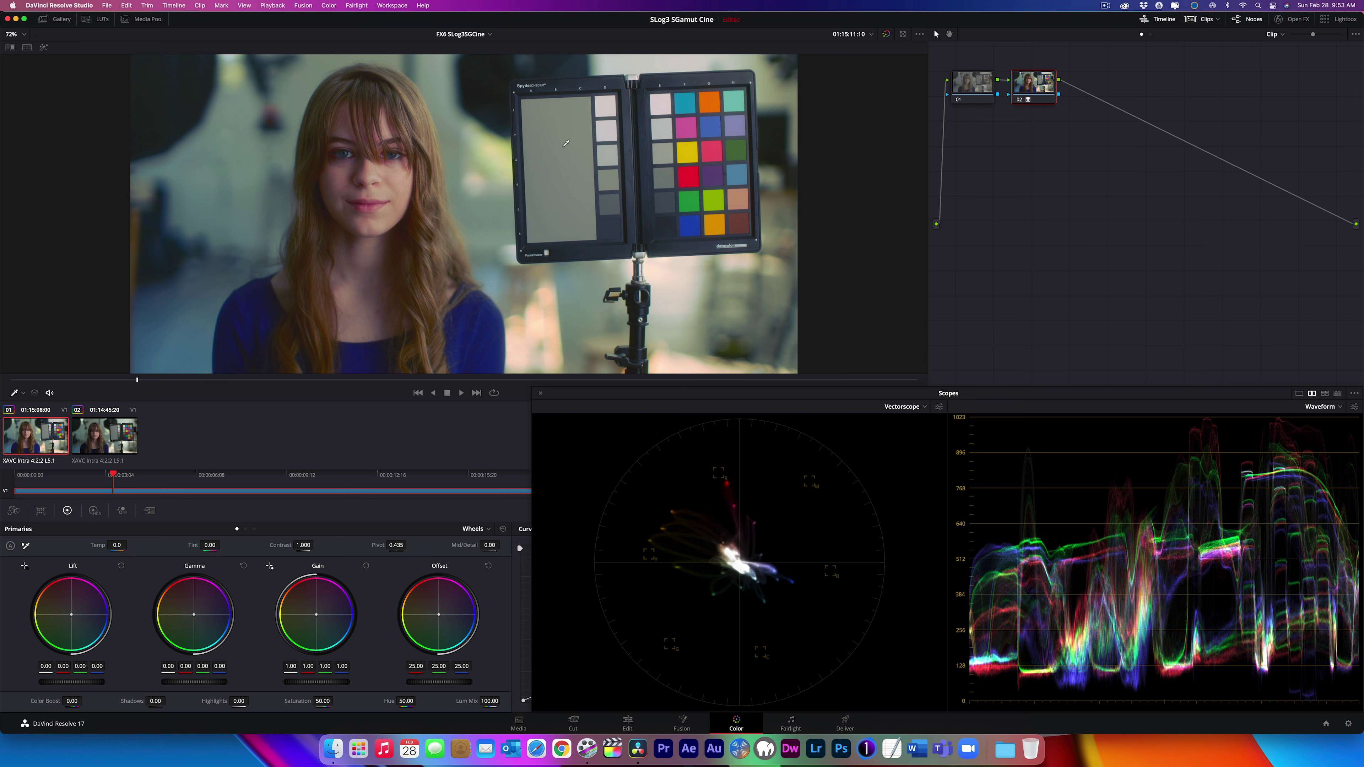
Apply MediaOnQ Sunny-SLog3SGCinetoRec709 to node 02 for a warm, golden grade
right_click(1041, 86)
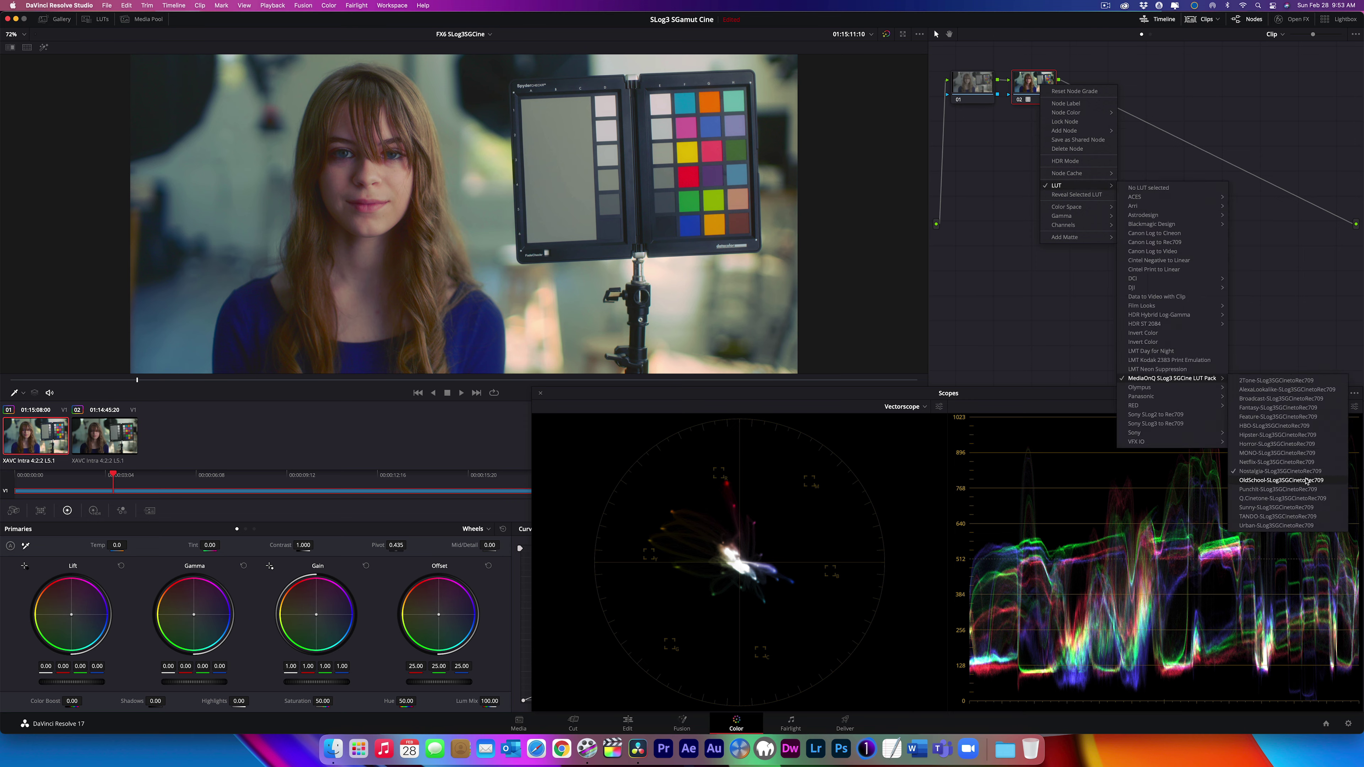
left_click(1284, 508)
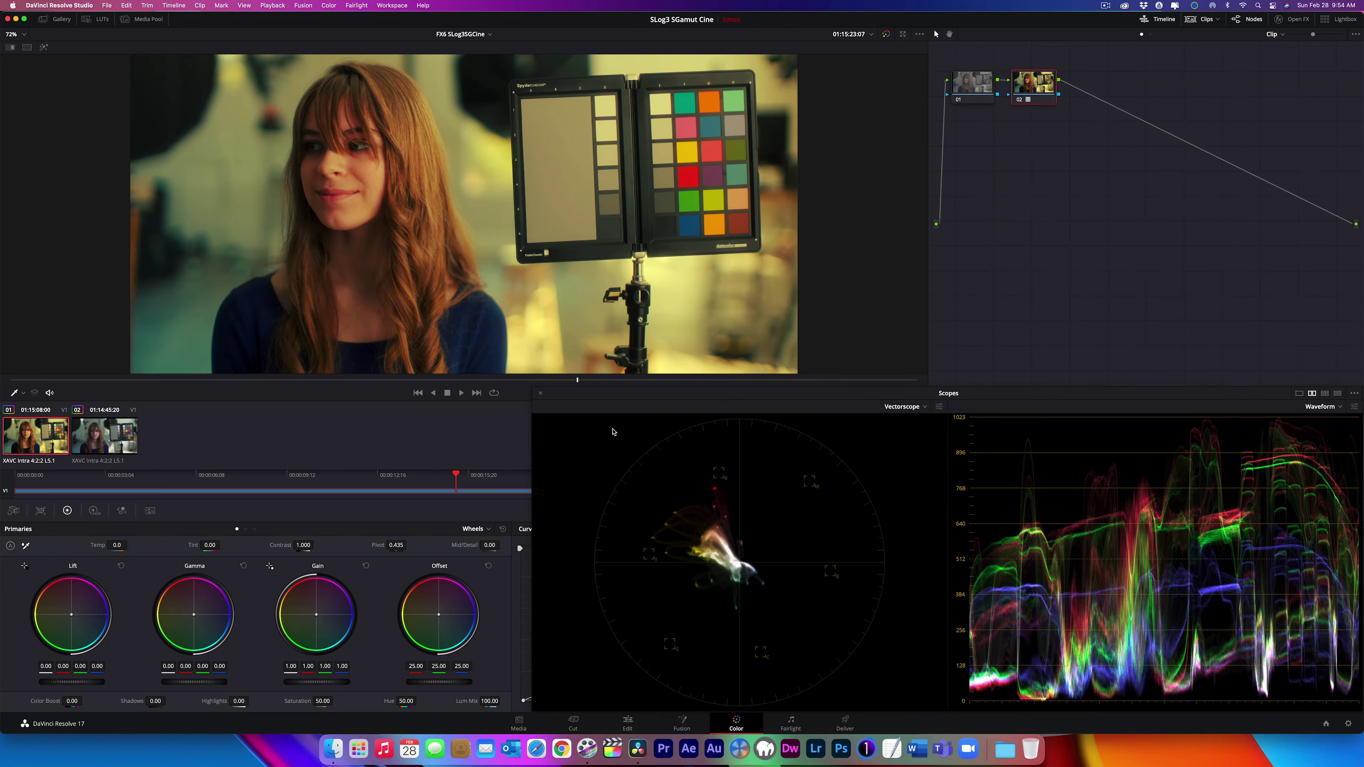
Set node 02's LUT to MediaOnQ TANDO-SLog3SGCinetoRec709 for a cooler, bluish look
right_click(1034, 90)
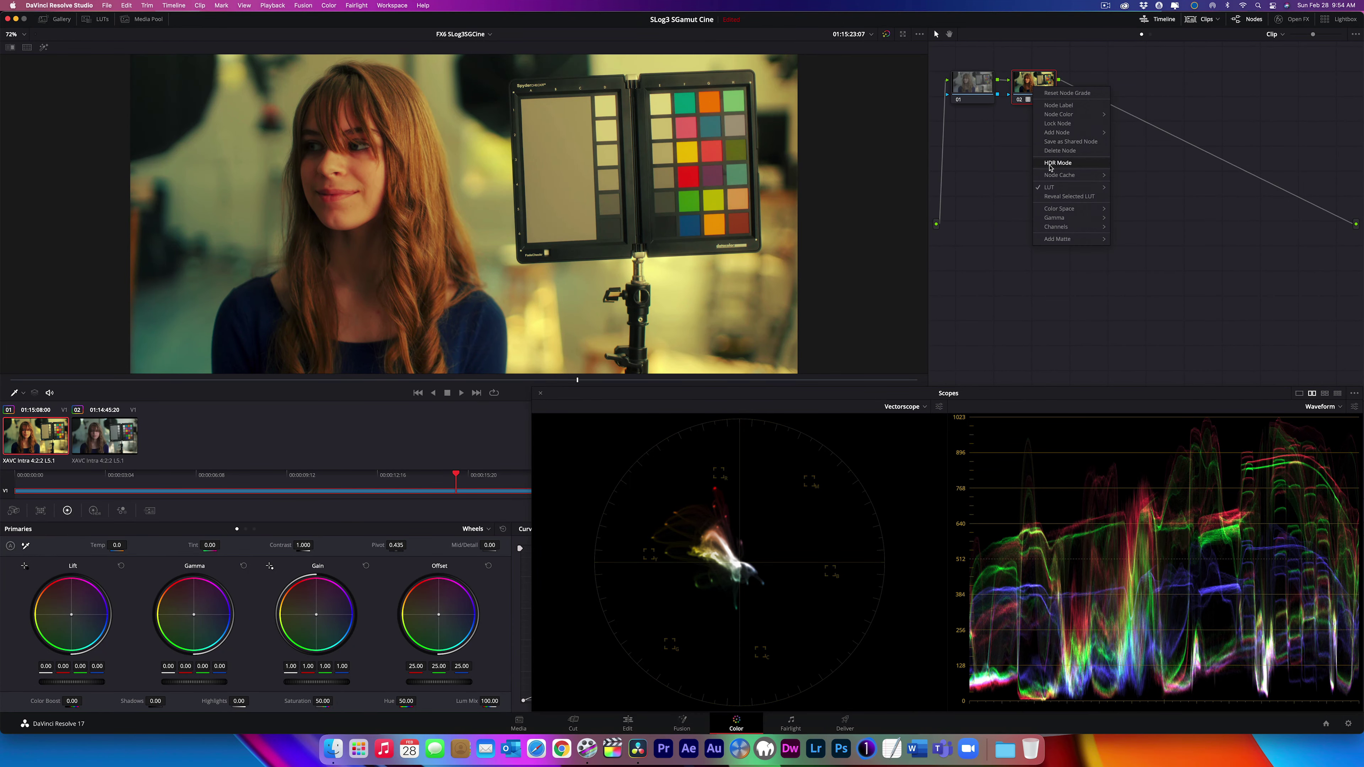
mouse_move(1050, 188)
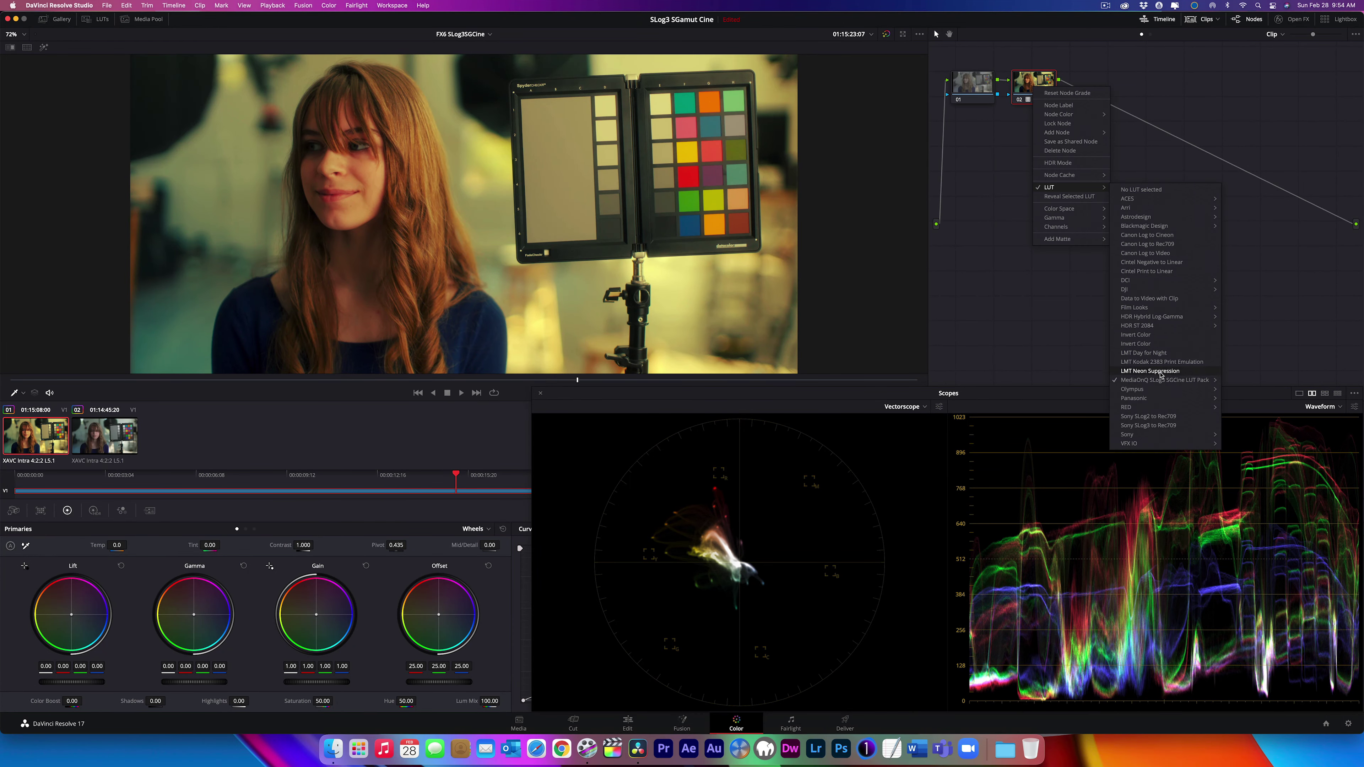
mouse_move(1182, 380)
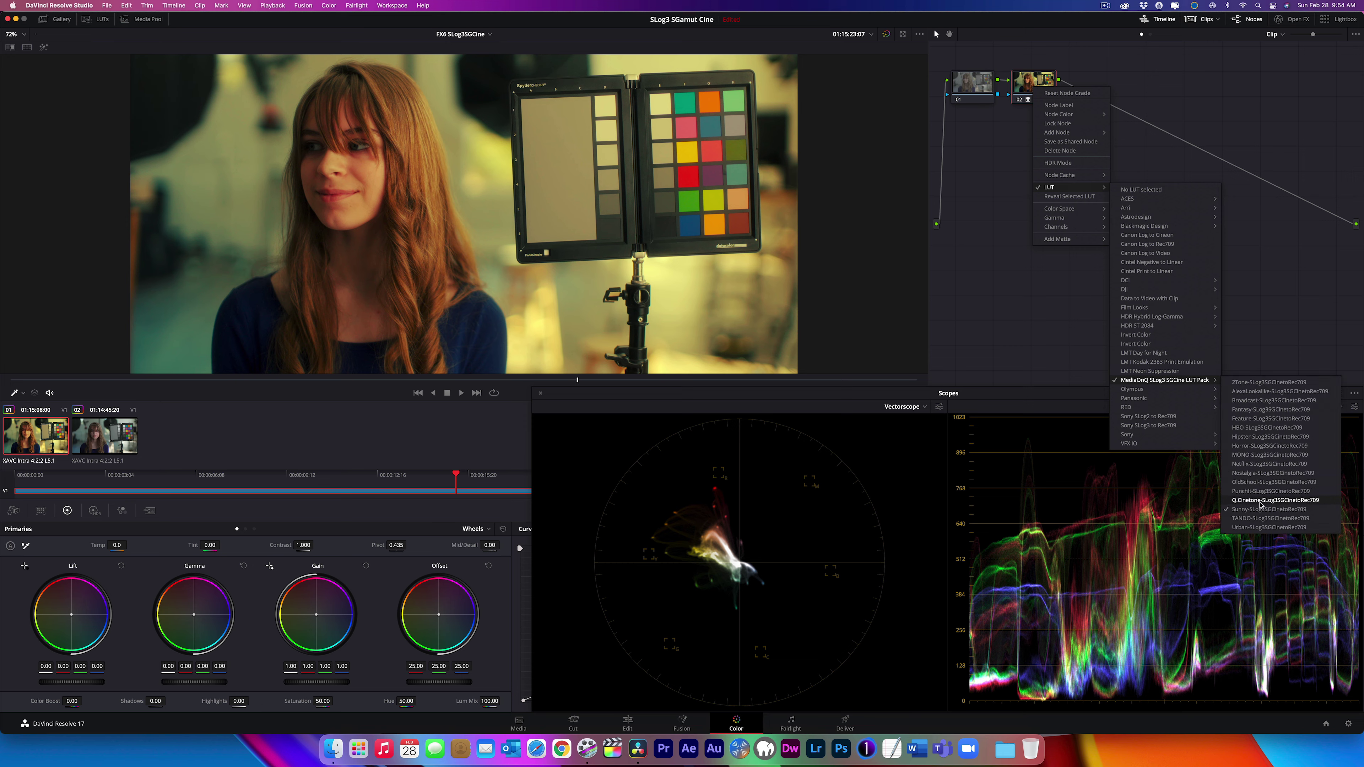
left_click(1263, 519)
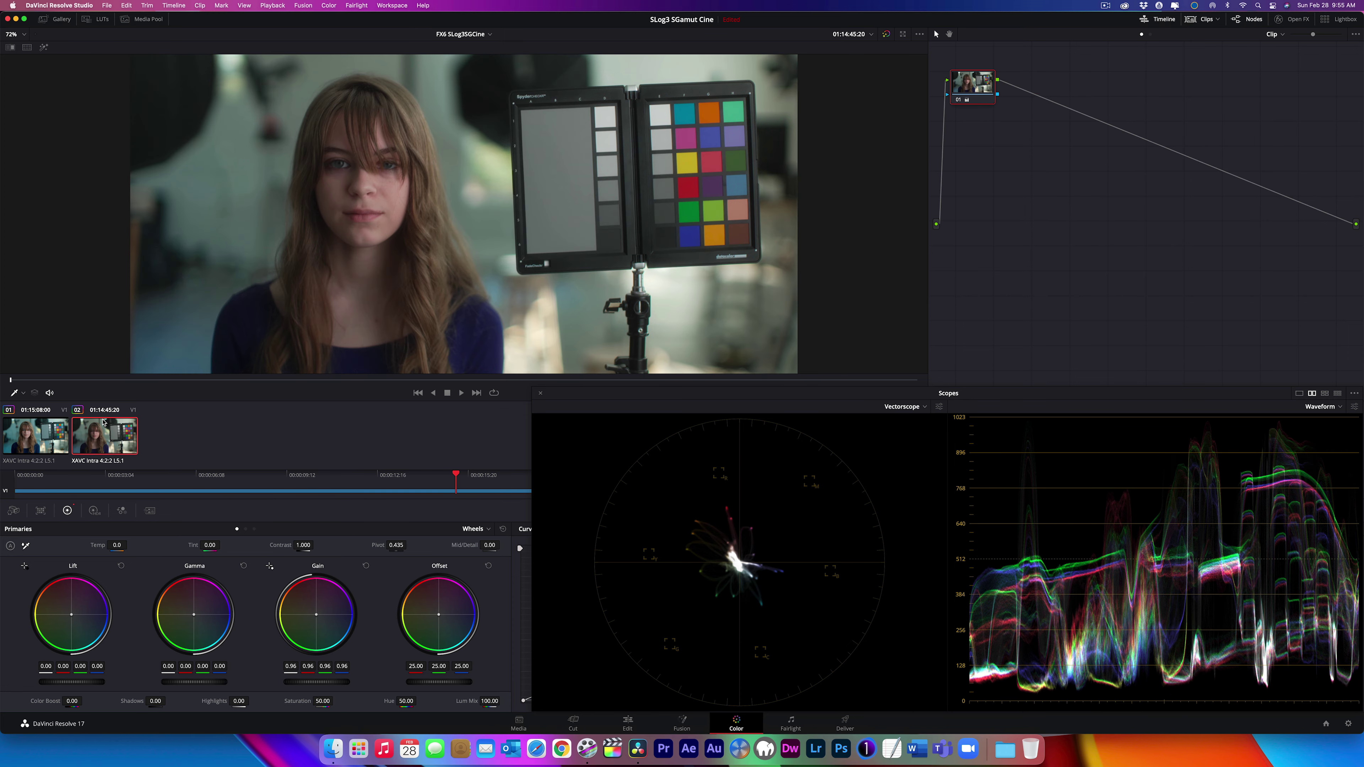
left_click(43, 441)
key("Down")
left_click(40, 439)
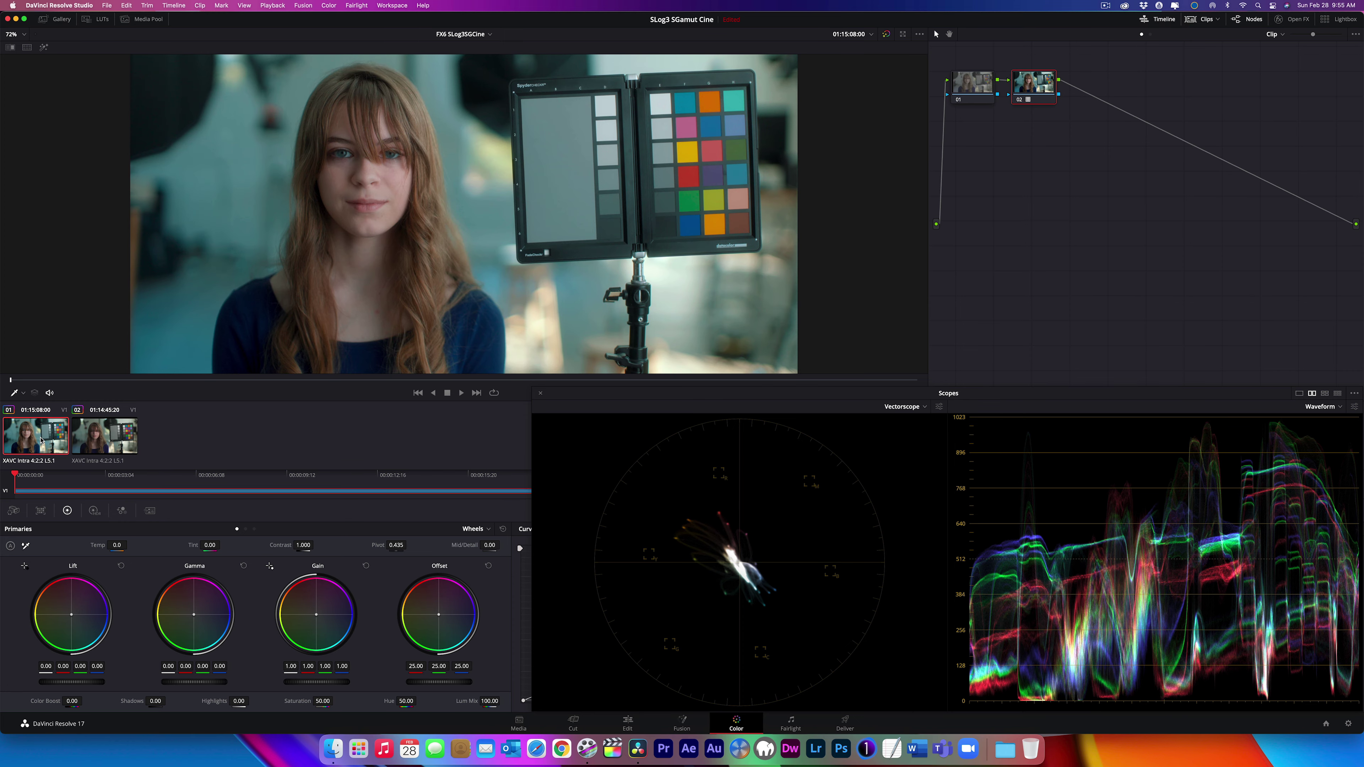